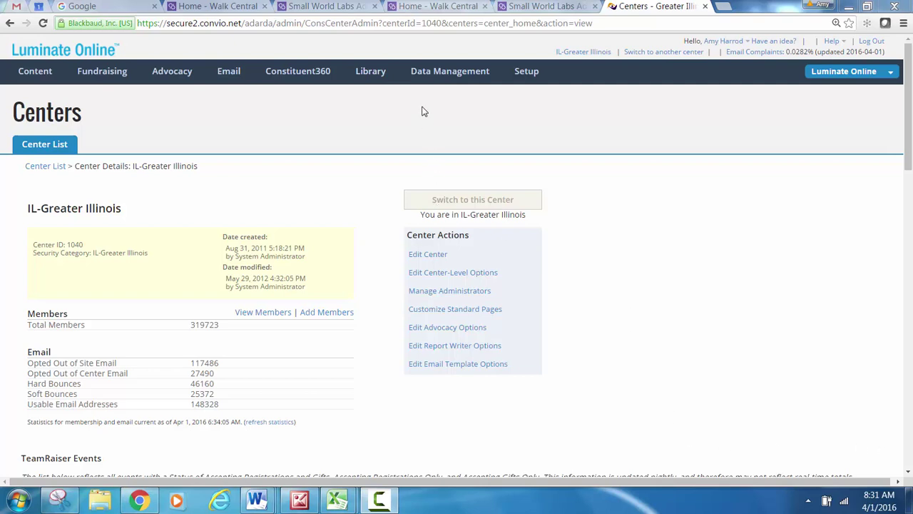
# Open the list of syndicated reports in Report Writer.
pyautogui.moveTo(422, 75)
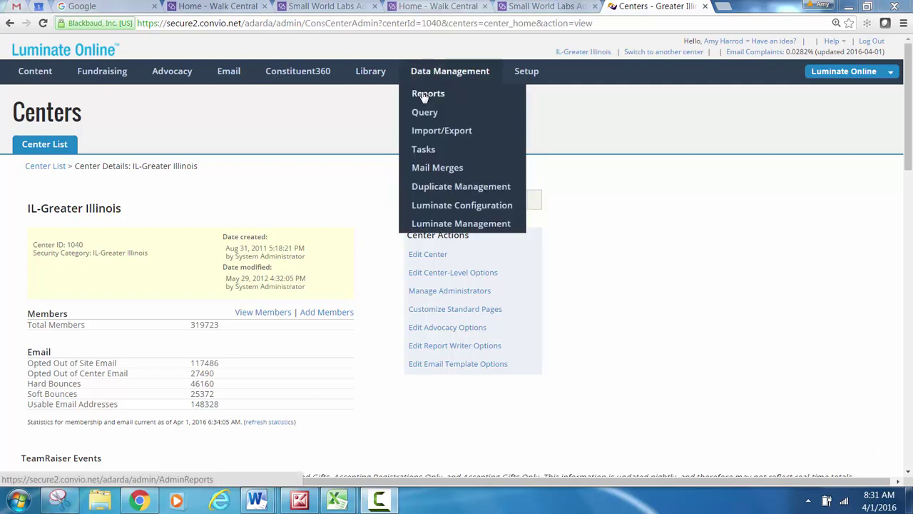
pyautogui.click(423, 94)
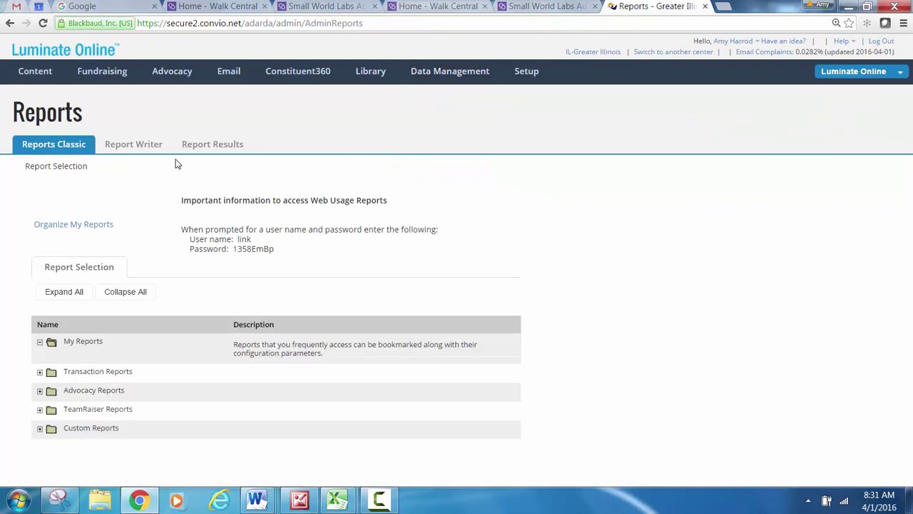
pyautogui.click(143, 146)
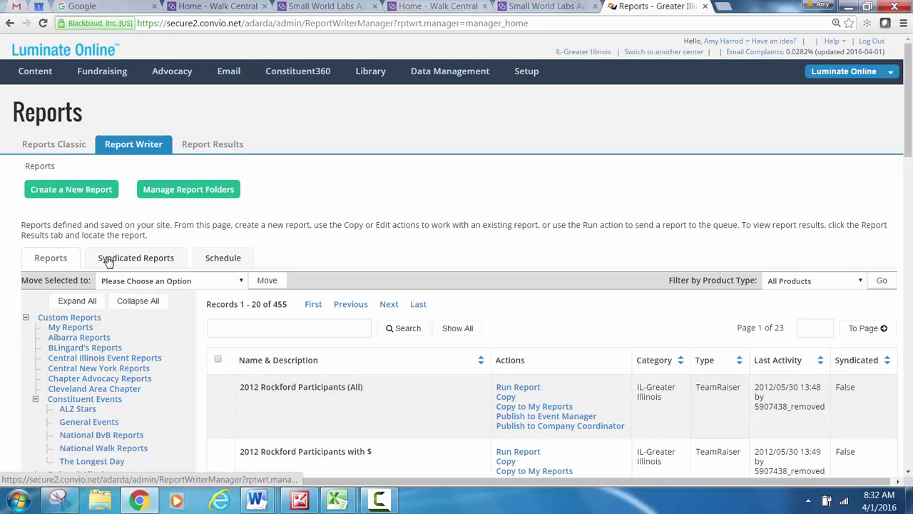
pyautogui.click(107, 261)
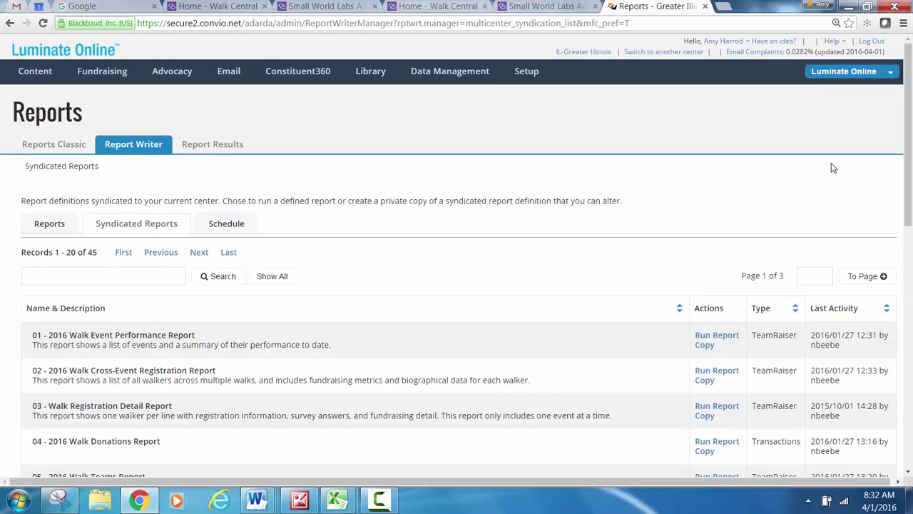
# Run the syndicated report "17 - All Companies in Constituent360" immediately, keeping its label and description and sharing it with no one.
pyautogui.moveTo(908, 176); pyautogui.dragTo(908, 391)
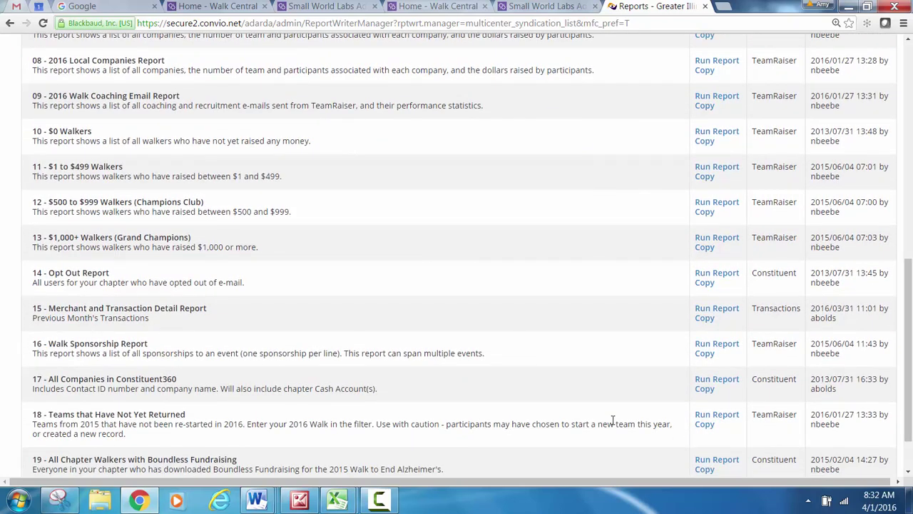
pyautogui.click(701, 382)
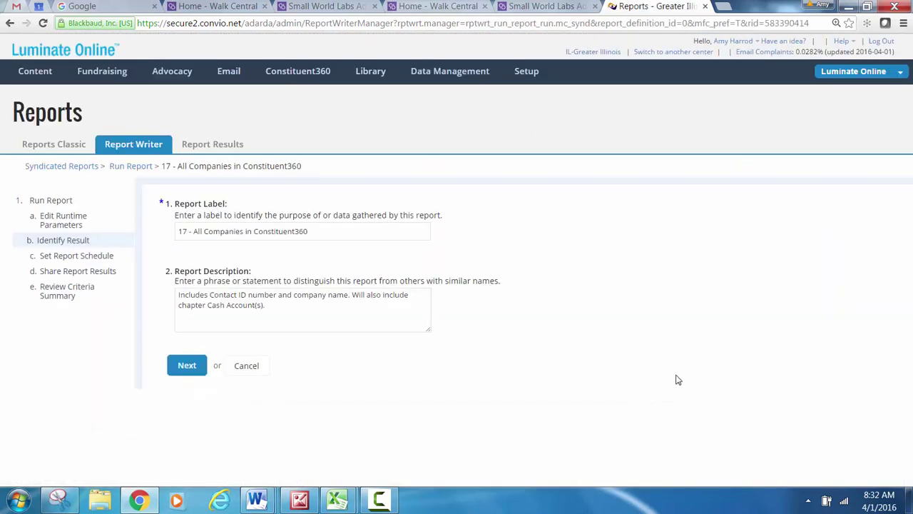
pyautogui.click(180, 367)
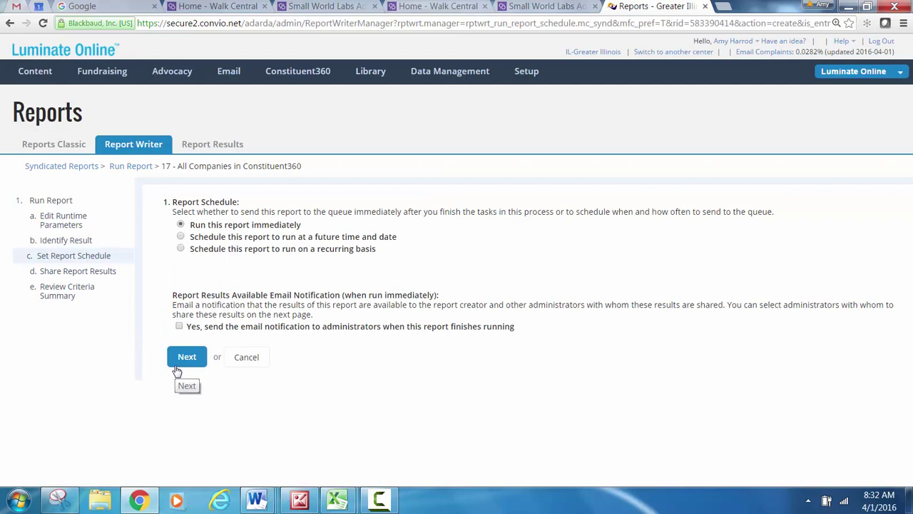
pyautogui.click(186, 355)
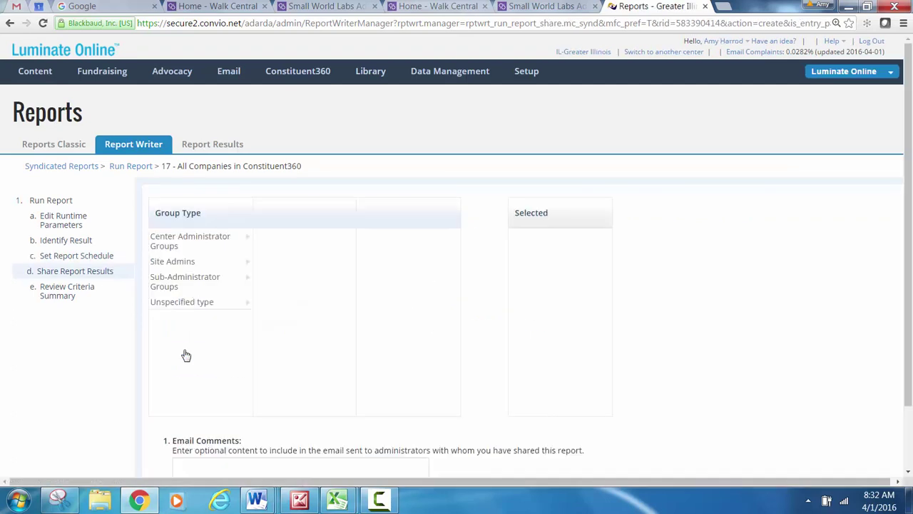
pyautogui.moveTo(908, 249); pyautogui.dragTo(908, 314)
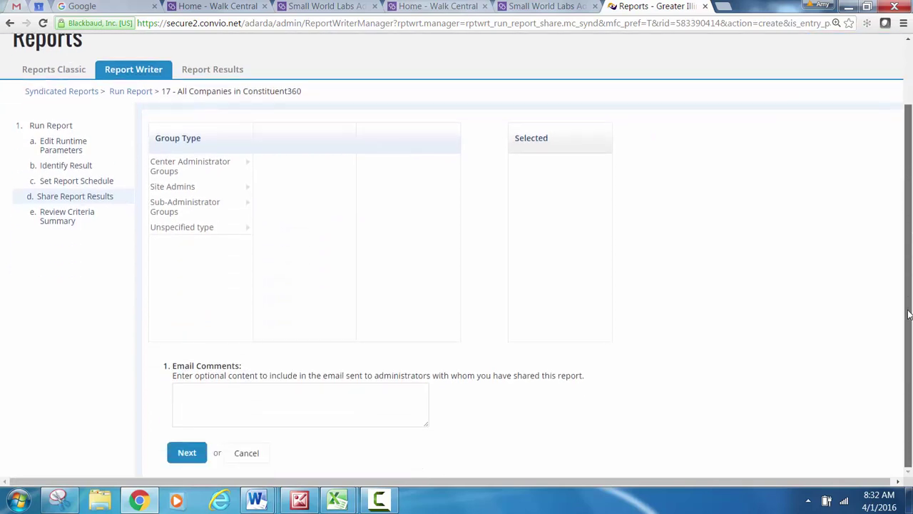
pyautogui.click(174, 457)
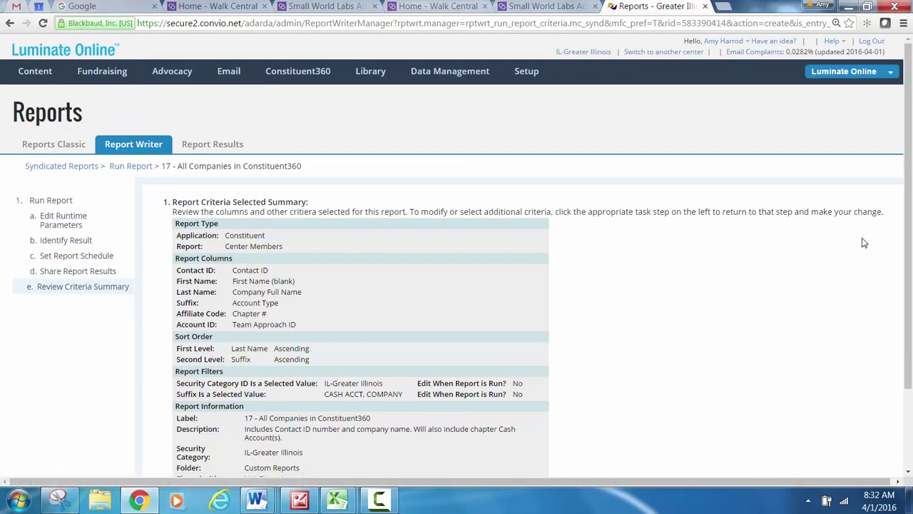
pyautogui.moveTo(910, 253); pyautogui.dragTo(910, 332)
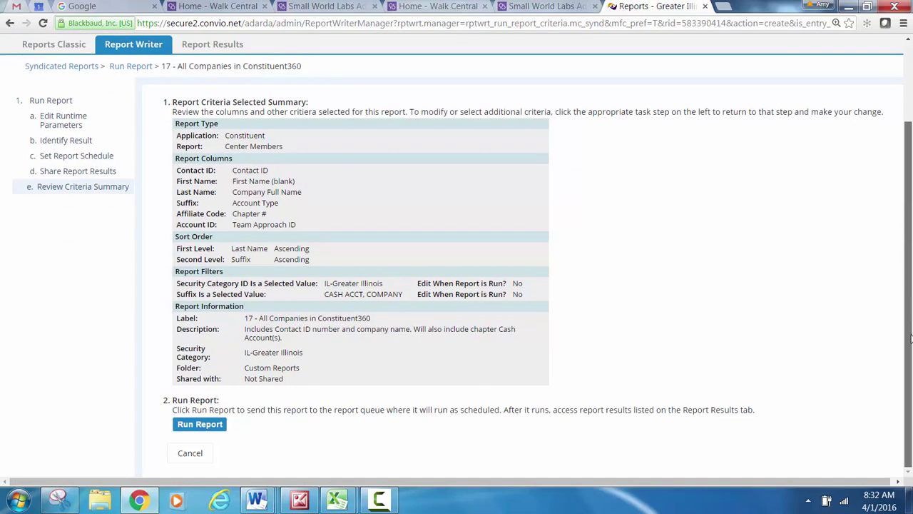
pyautogui.click(207, 428)
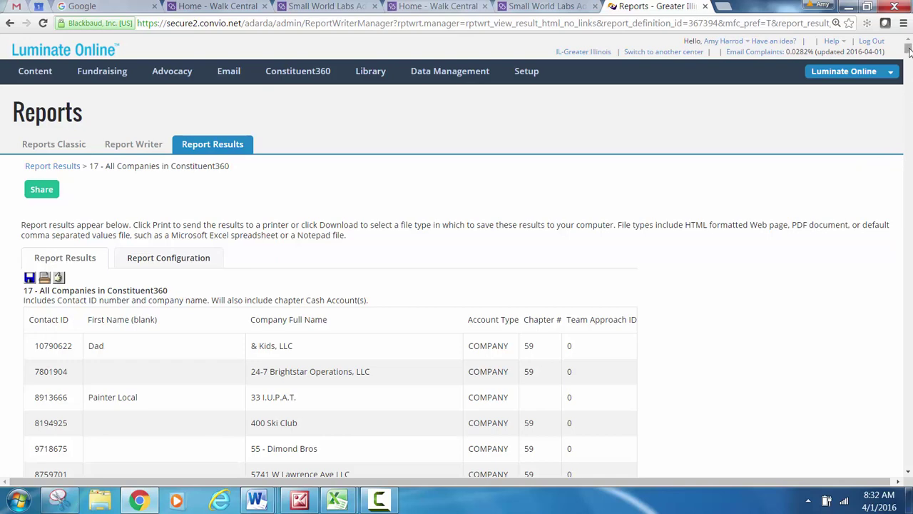
# Find Ameren in the company report results and copy its contact ID.
pyautogui.moveTo(908, 50); pyautogui.dragTo(908, 66)
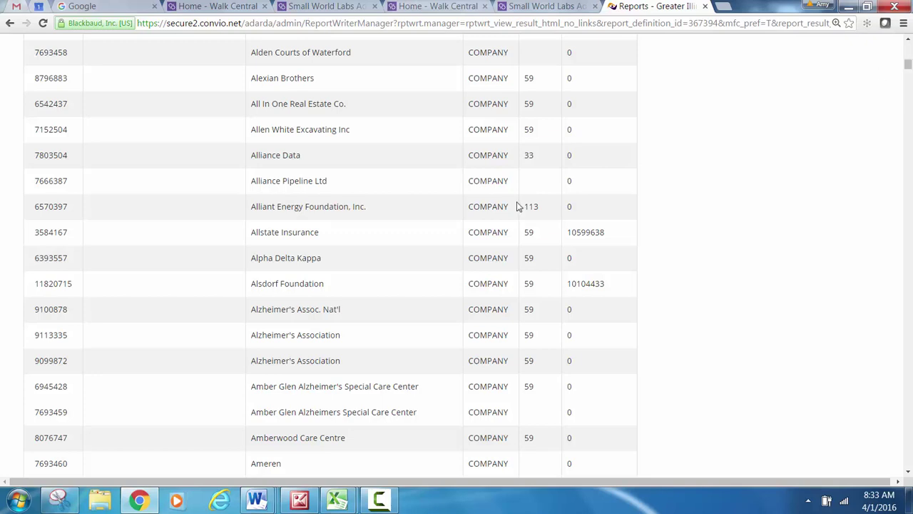
pyautogui.moveTo(69, 463); pyautogui.dragTo(36, 458)
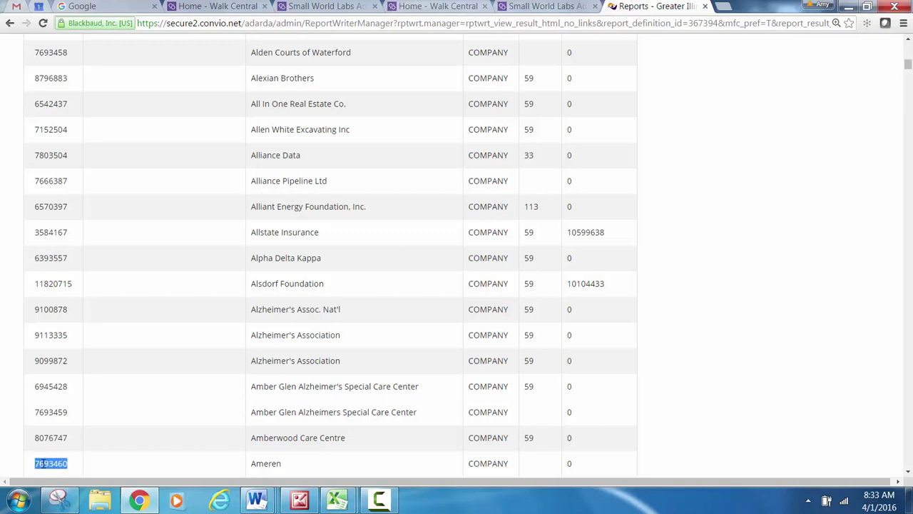
pyautogui.rightClick(43, 464)
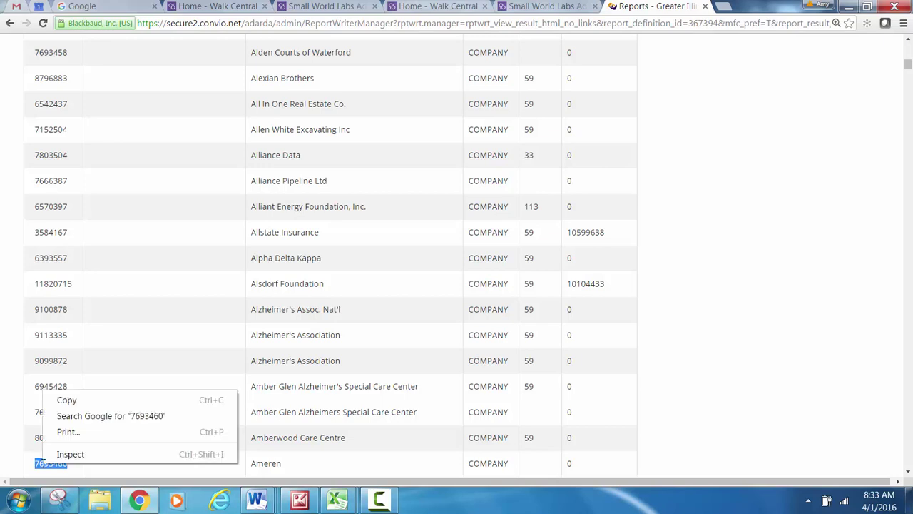
pyautogui.click(66, 401)
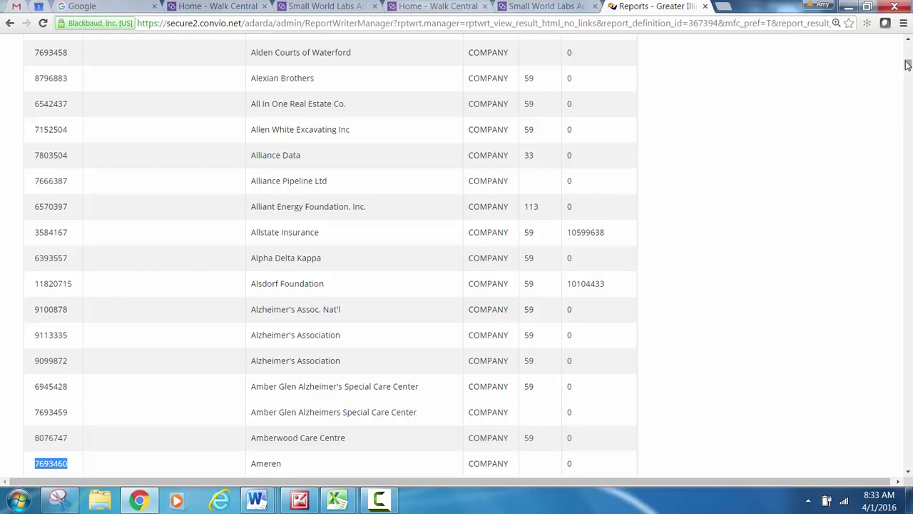
# Open the event gifts of the 2016 Walk TeamRaiser event for management.
pyautogui.moveTo(907, 65); pyautogui.dragTo(908, 44)
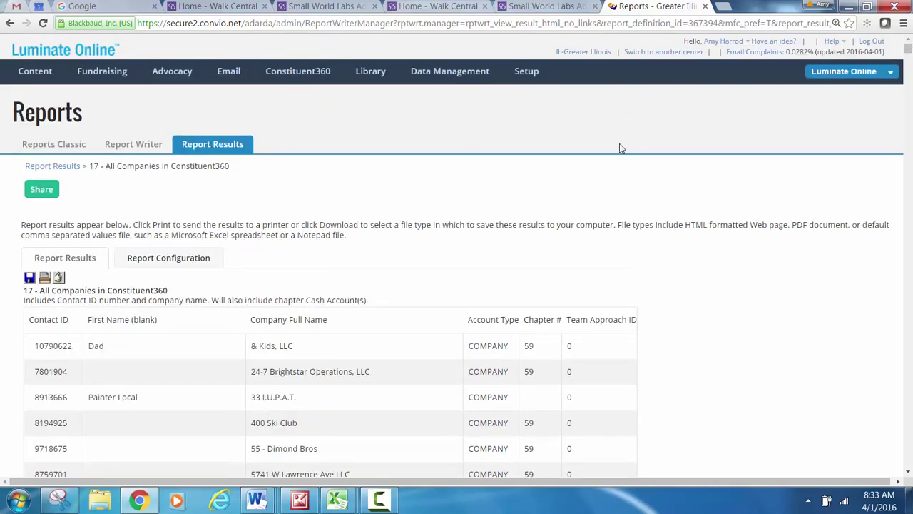
pyautogui.moveTo(104, 74)
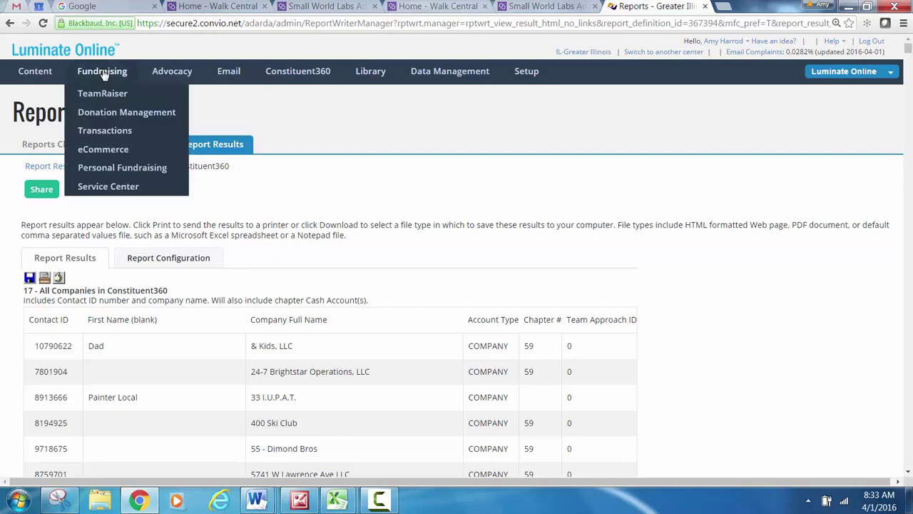
pyautogui.click(113, 100)
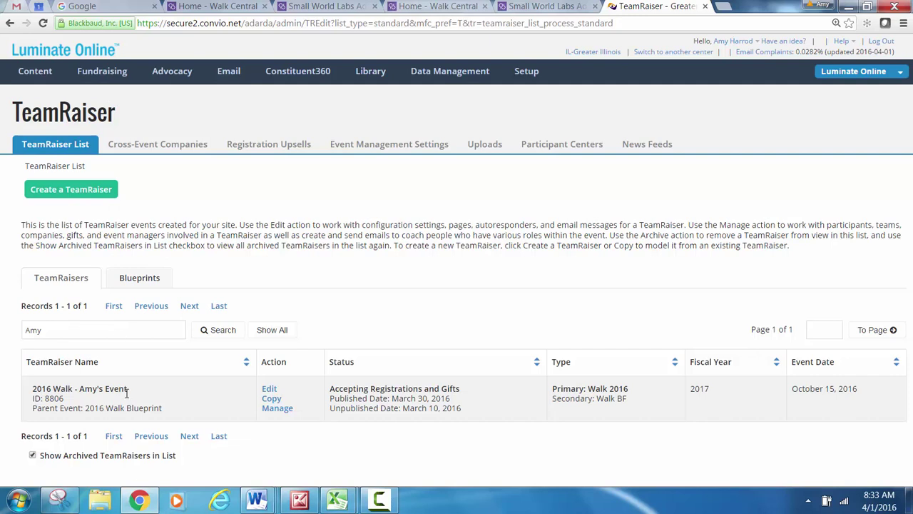
pyautogui.click(274, 409)
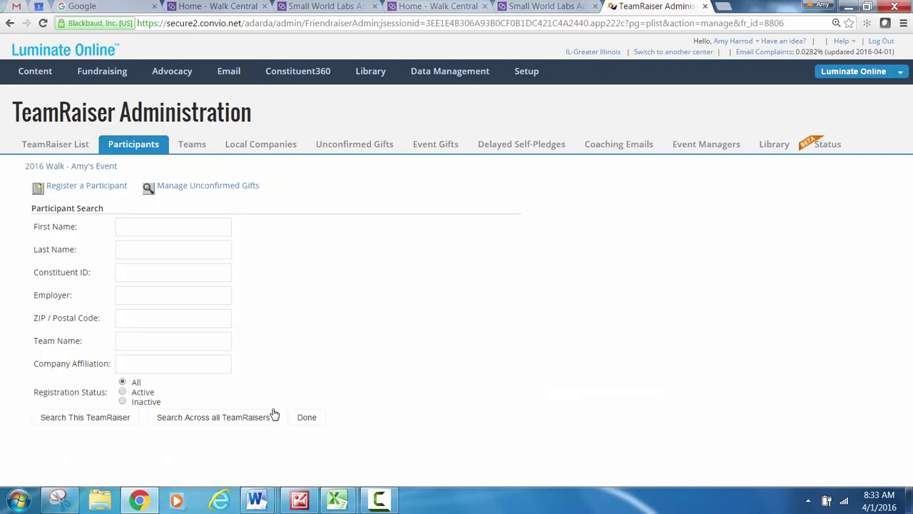
pyautogui.click(430, 152)
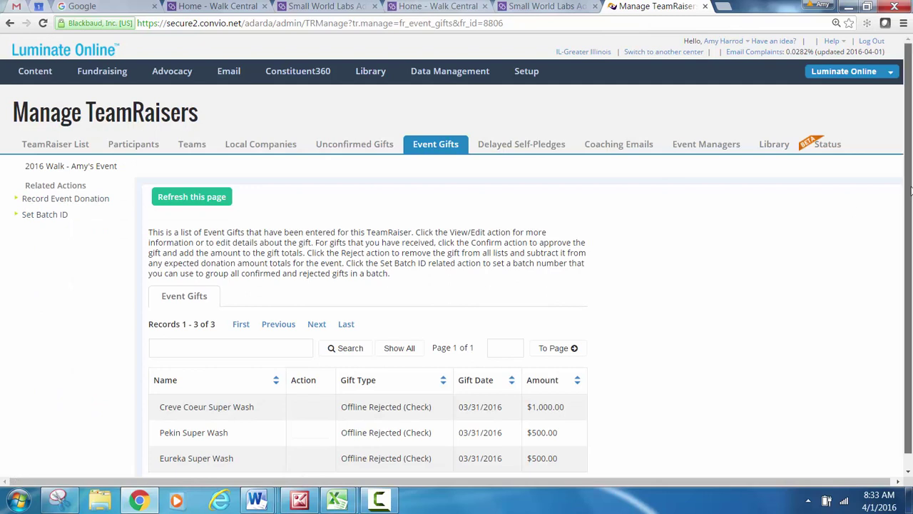
# Start recording an event donation and select Ameren as the existing donor by searching for the copied constituent ID.
pyautogui.scroll(-1, 910, 189)
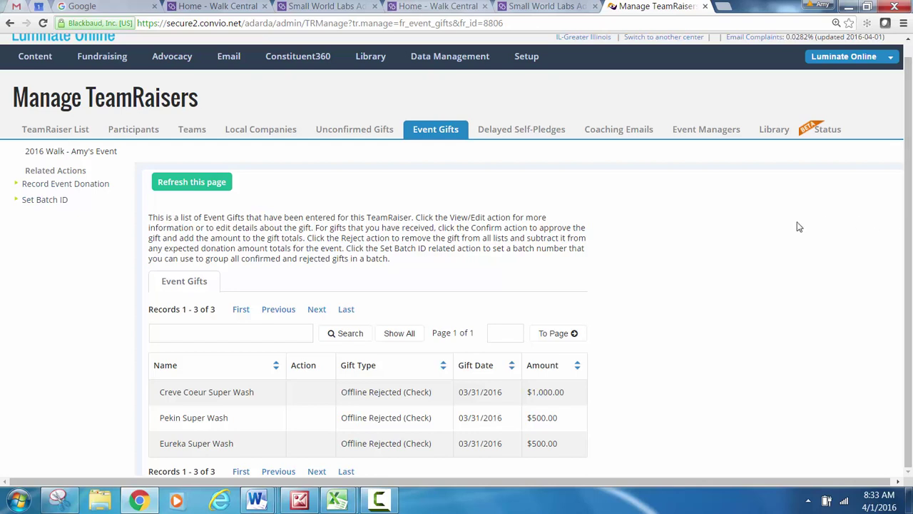
pyautogui.click(85, 189)
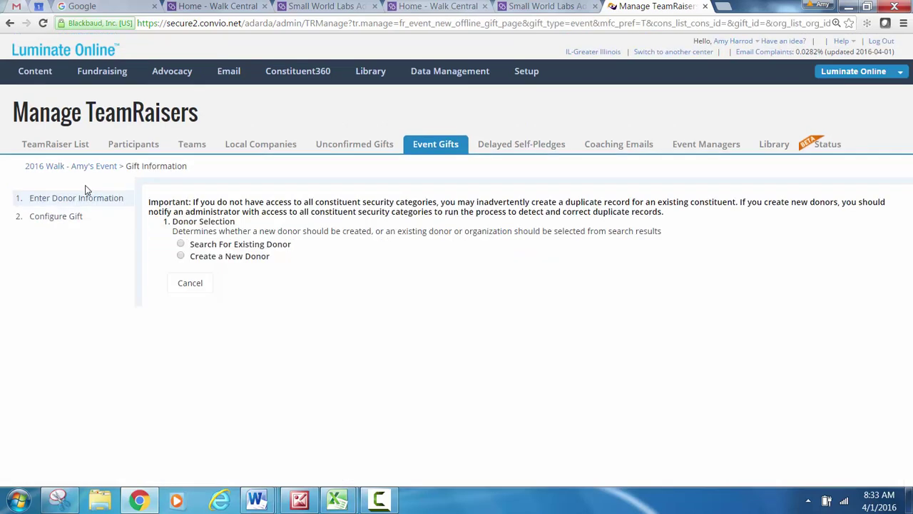
pyautogui.click(182, 245)
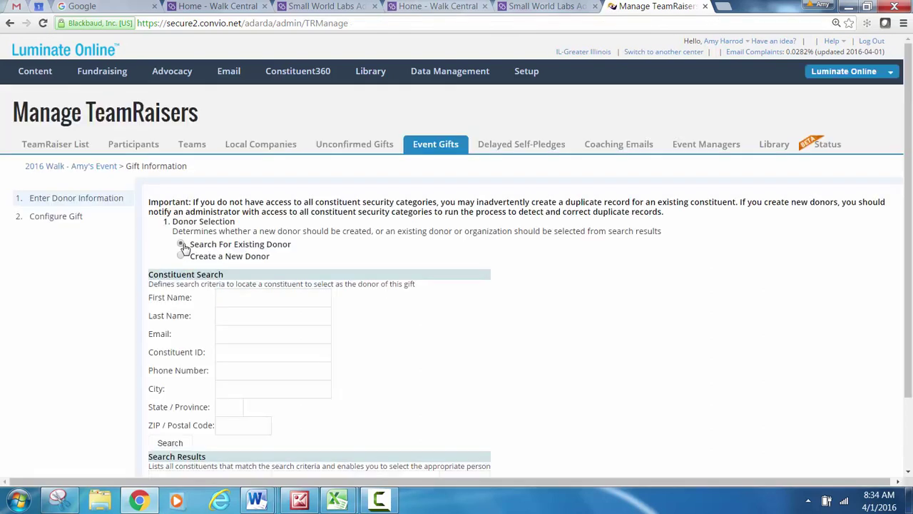
pyautogui.click(228, 353)
pyautogui.hotkey('ctrl', 'v')
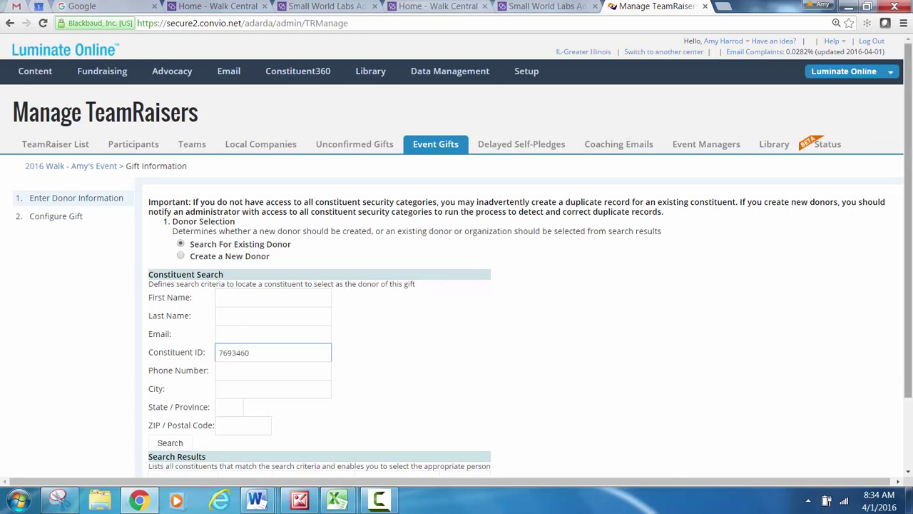
pyautogui.scroll(-1, 908, 252)
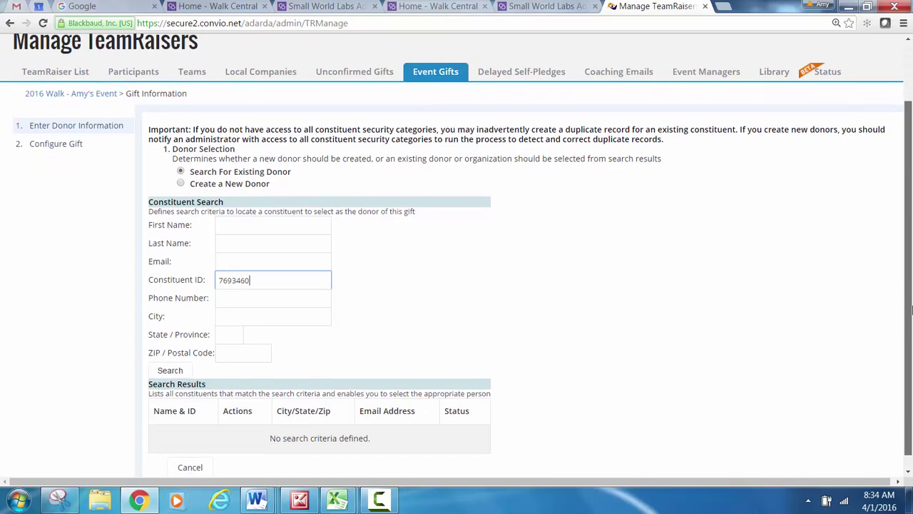
pyautogui.click(166, 371)
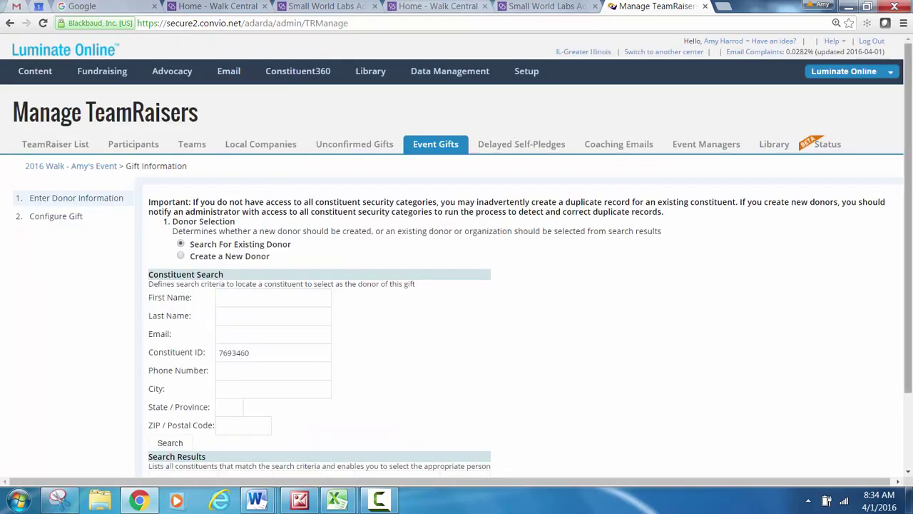
pyautogui.moveTo(910, 246); pyautogui.dragTo(911, 321)
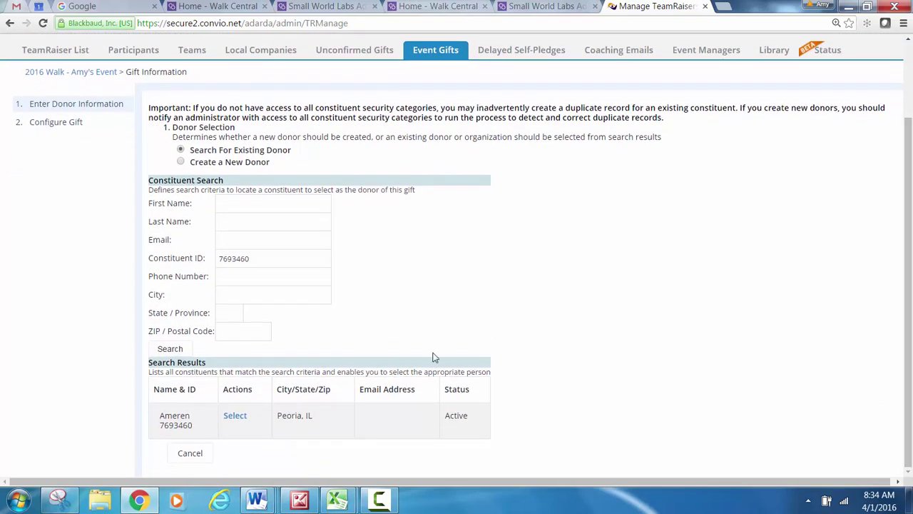
pyautogui.click(234, 417)
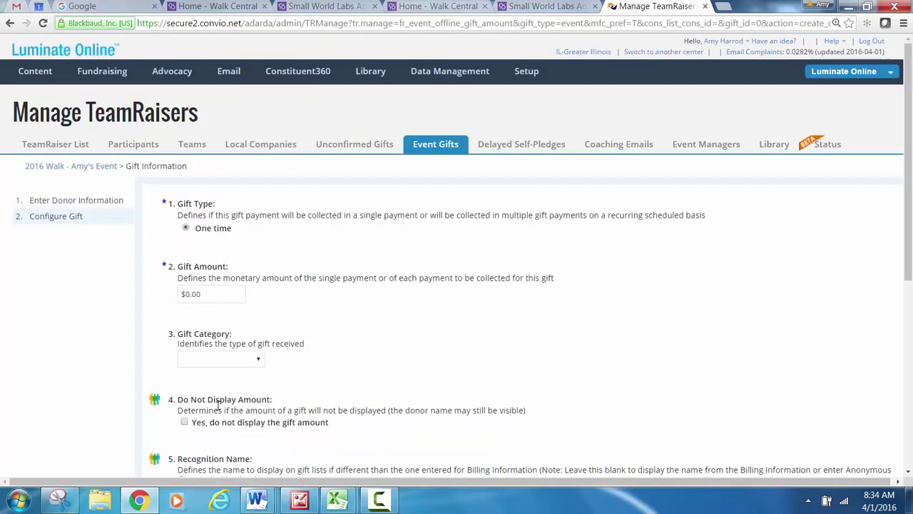
# Set the gift amount to $1000.00 and the gift category to Sponsorship.
pyautogui.click(185, 293)
pyautogui.write('1000')
pyautogui.click(260, 362)
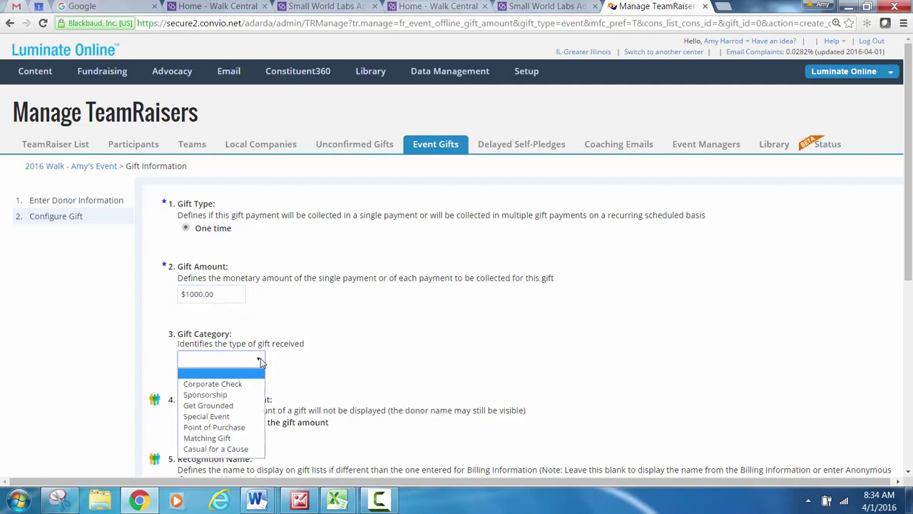
pyautogui.click(207, 395)
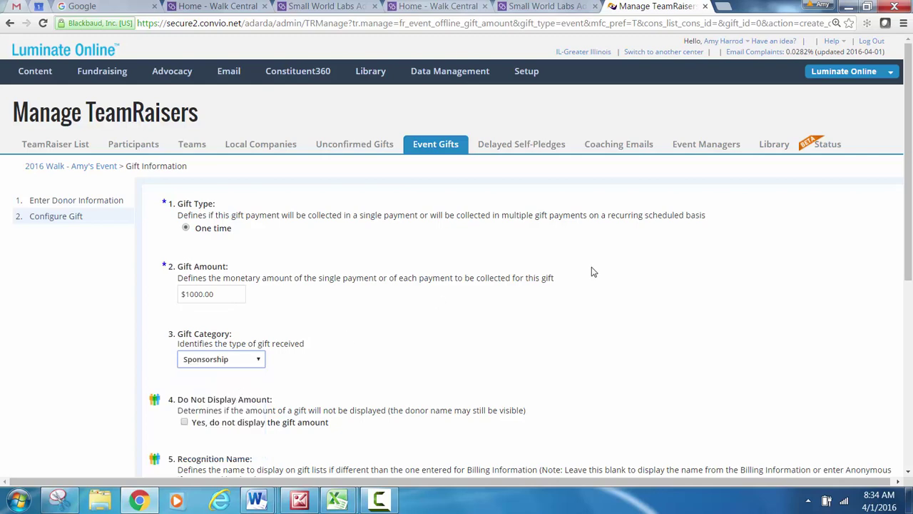
# Try Credit Card as the gift's payment method, revert to the previous form, and set the payment method to Check.
pyautogui.moveTo(909, 176); pyautogui.dragTo(911, 347)
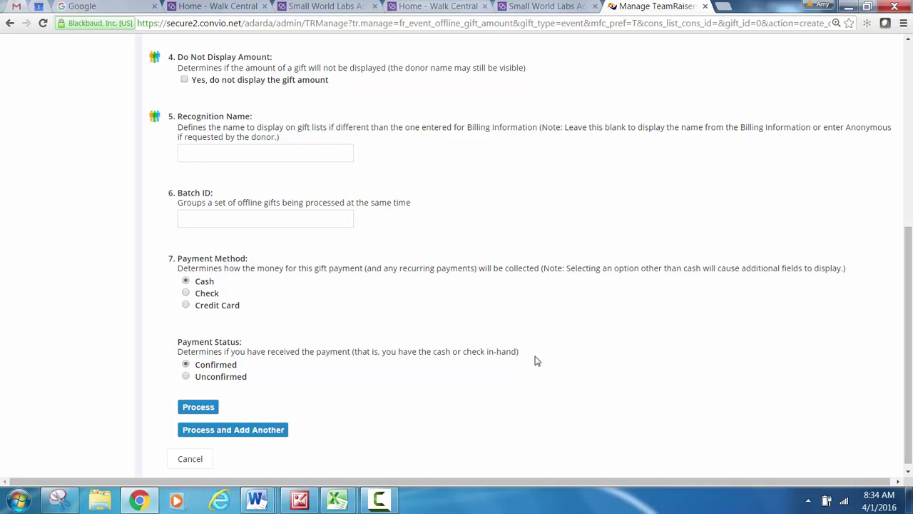
pyautogui.click(187, 306)
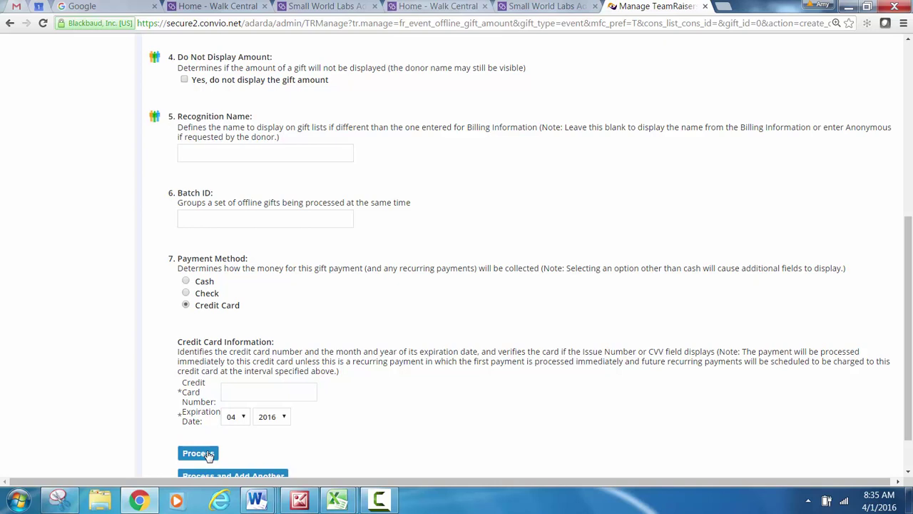
pyautogui.click(11, 22)
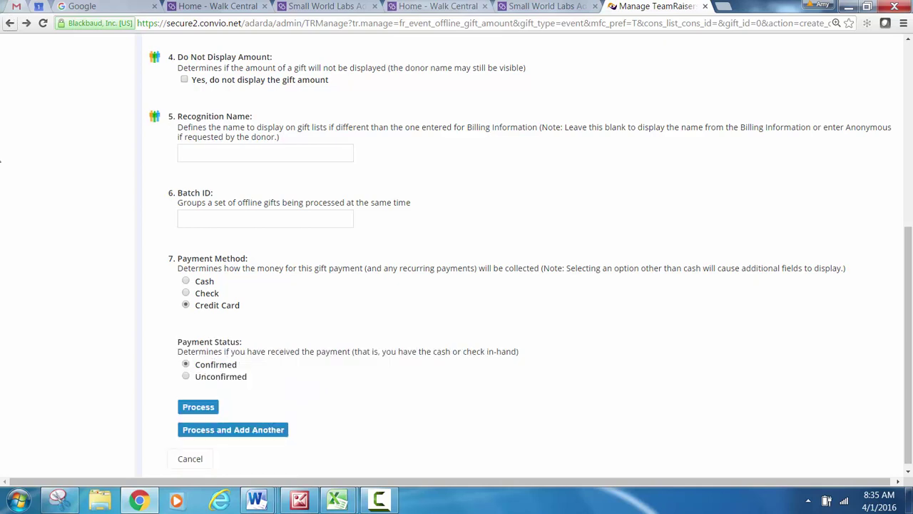
pyautogui.click(186, 293)
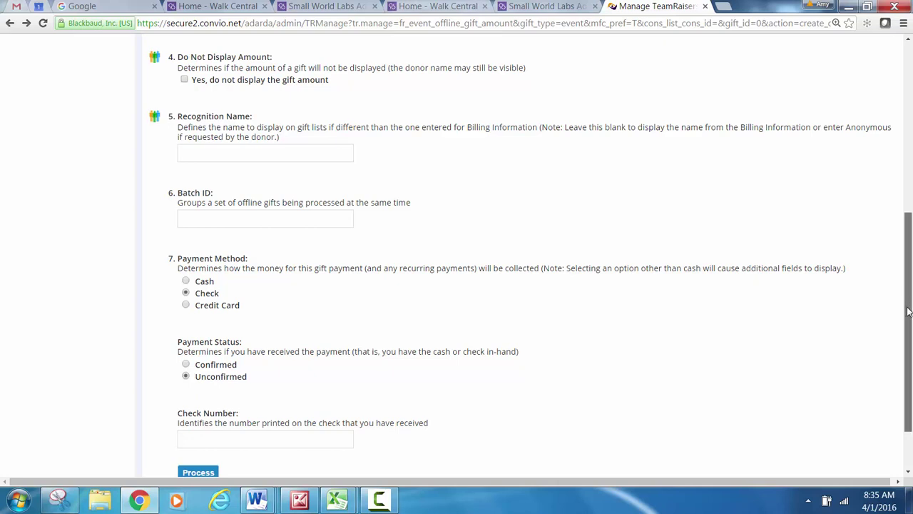
# Process Ameren's check gift with no check number and review its entry in the event gifts list.
pyautogui.moveTo(908, 312); pyautogui.dragTo(908, 333)
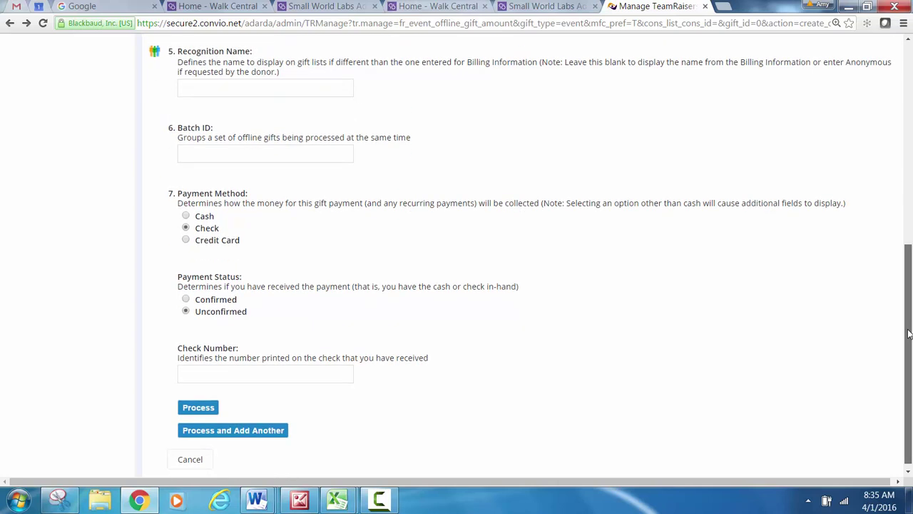
pyautogui.scroll(-1, 909, 334)
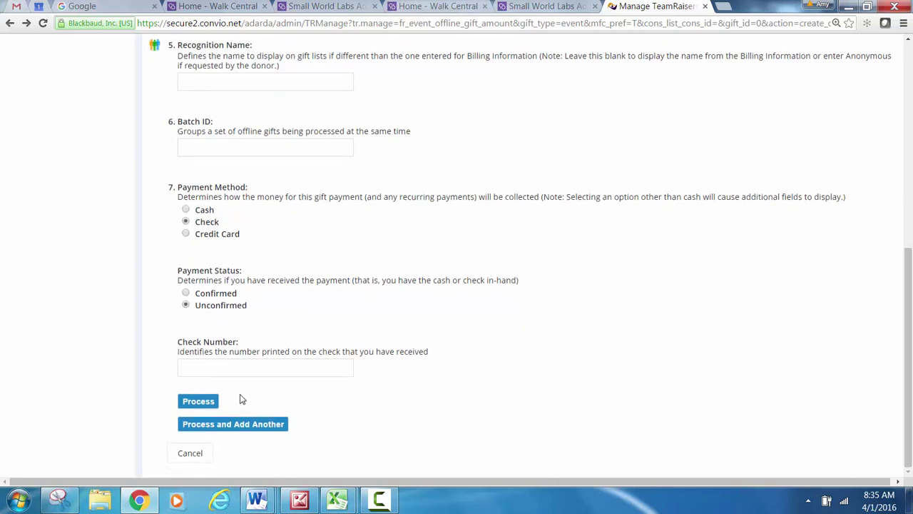
pyautogui.click(204, 400)
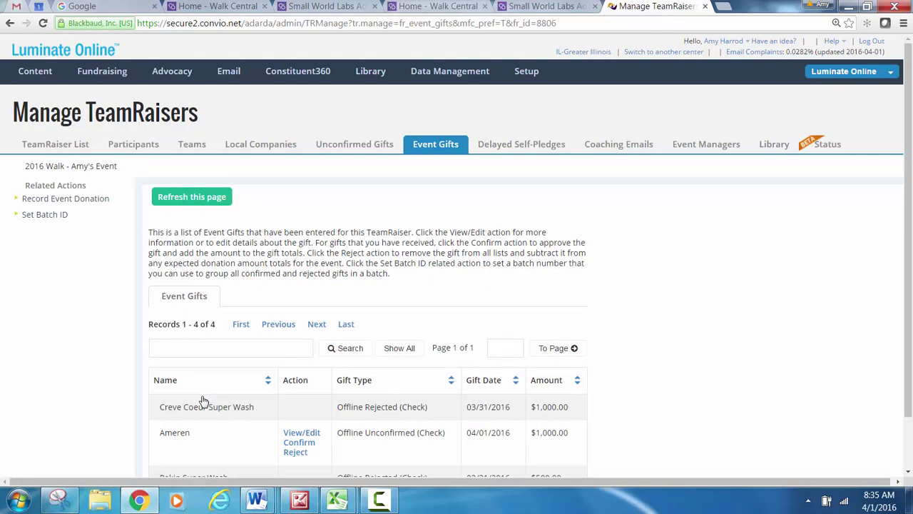
pyautogui.scroll(-1, 819, 376)
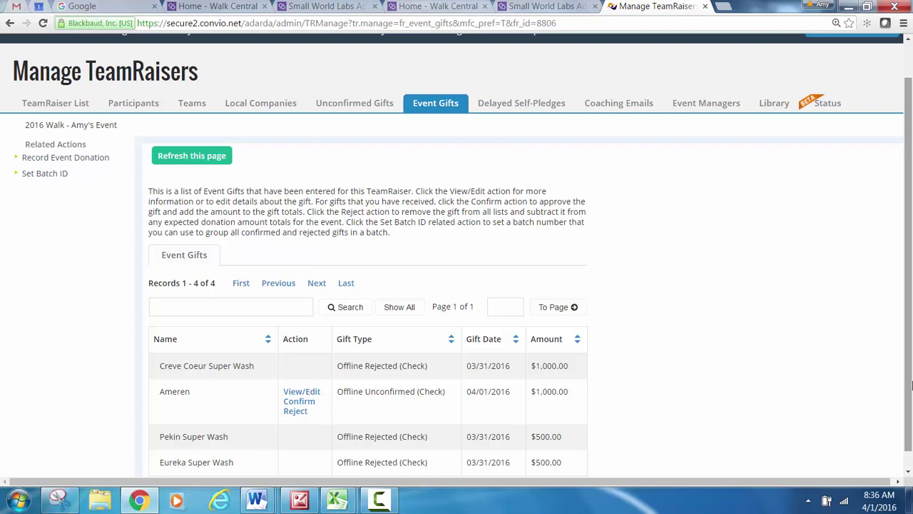
pyautogui.scroll(1, 911, 386)
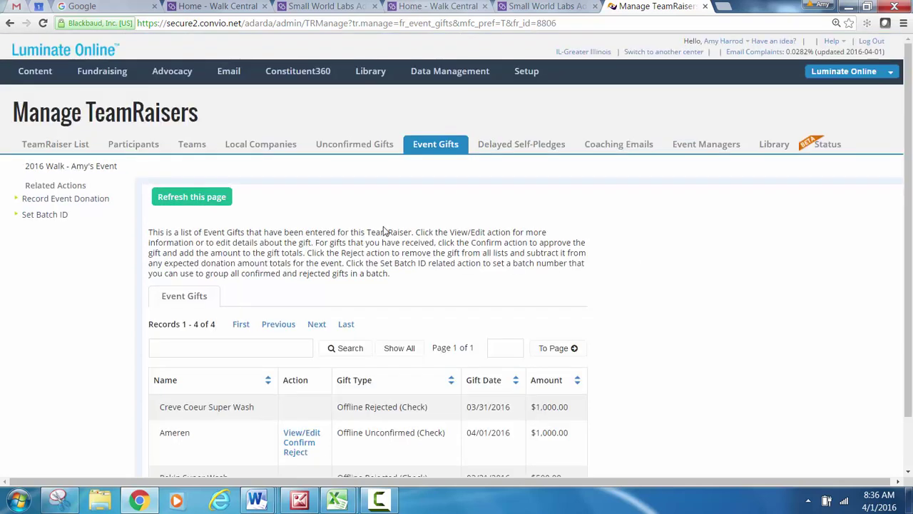
# Add Harrod Law Firm as a new company in the constituent records with its street address, city and state, and save it.
pyautogui.moveTo(286, 75)
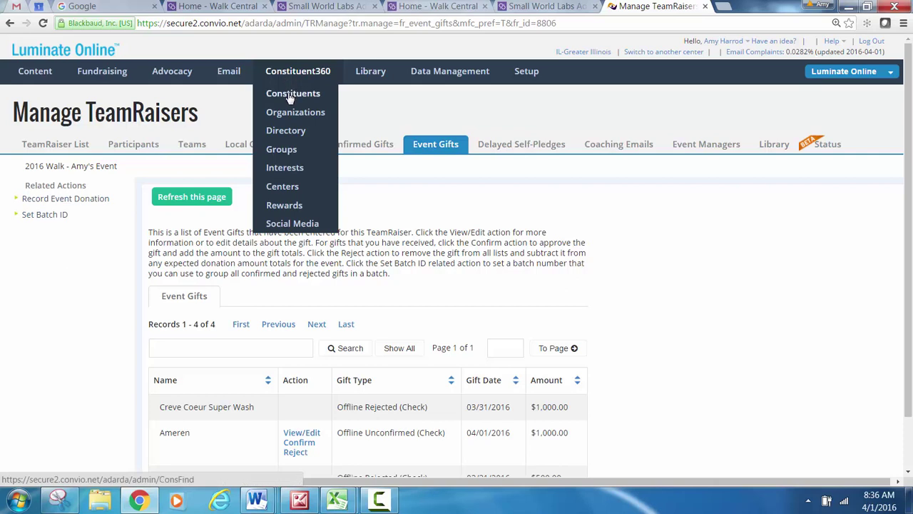
pyautogui.click(290, 98)
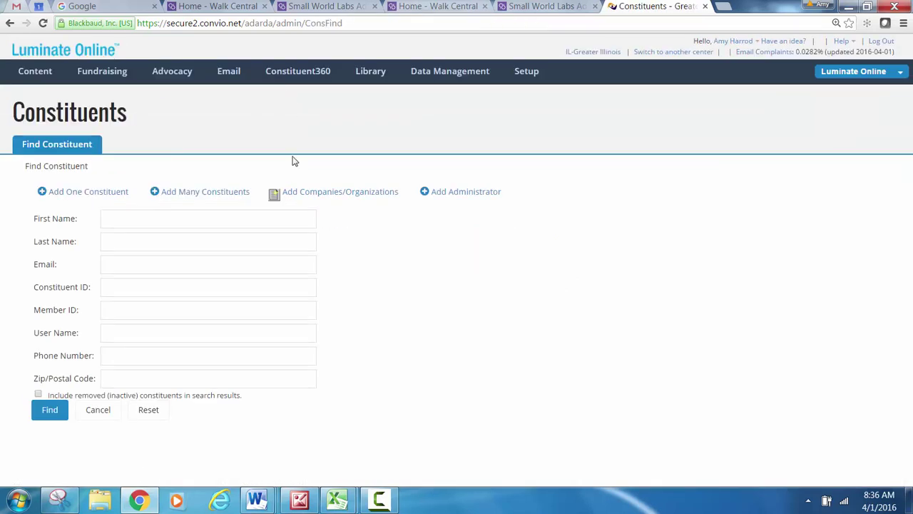
pyautogui.click(296, 197)
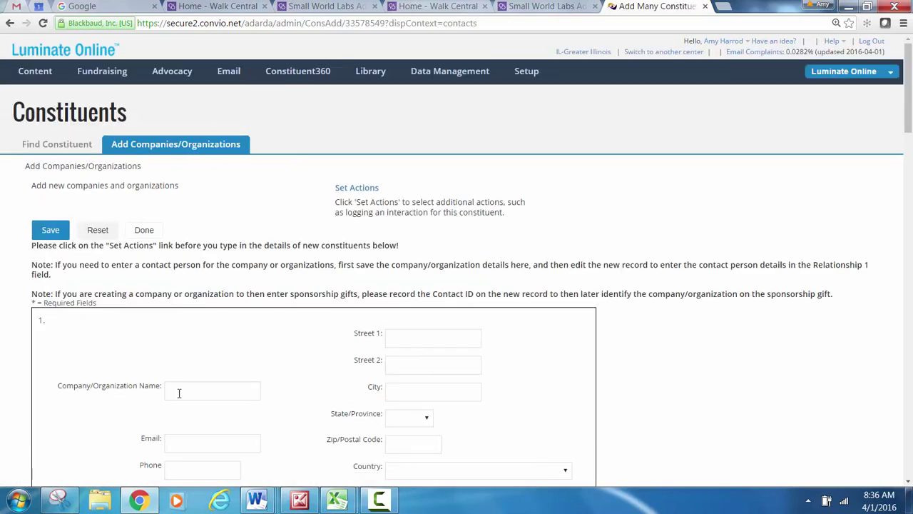
pyautogui.click(179, 392)
pyautogui.write('Harrod Law Firm')
pyautogui.click(401, 340)
pyautogui.write('123')
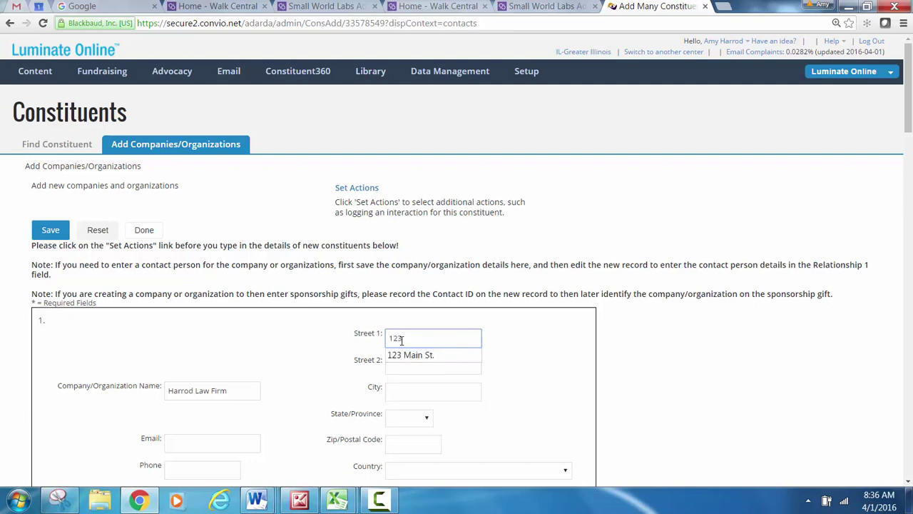
pyautogui.click(412, 362)
pyautogui.scroll(-4, 908, 184)
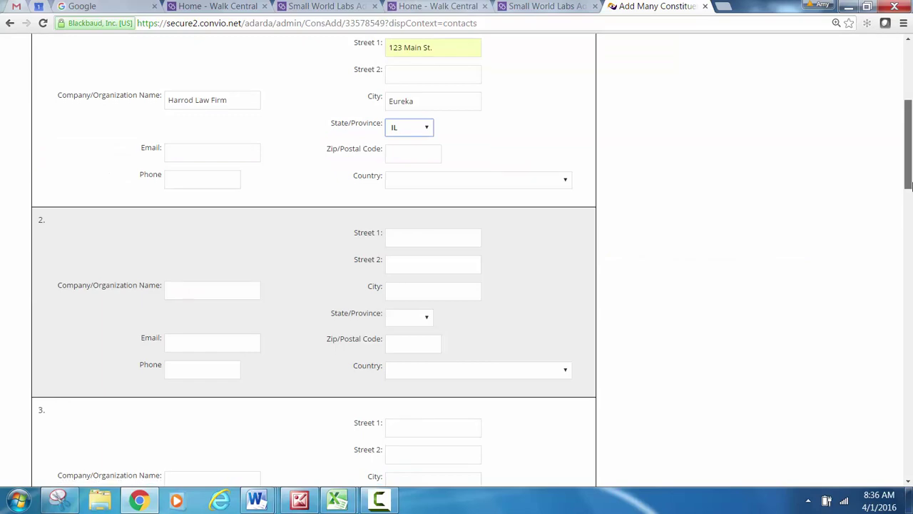
pyautogui.moveTo(908, 184); pyautogui.dragTo(909, 472)
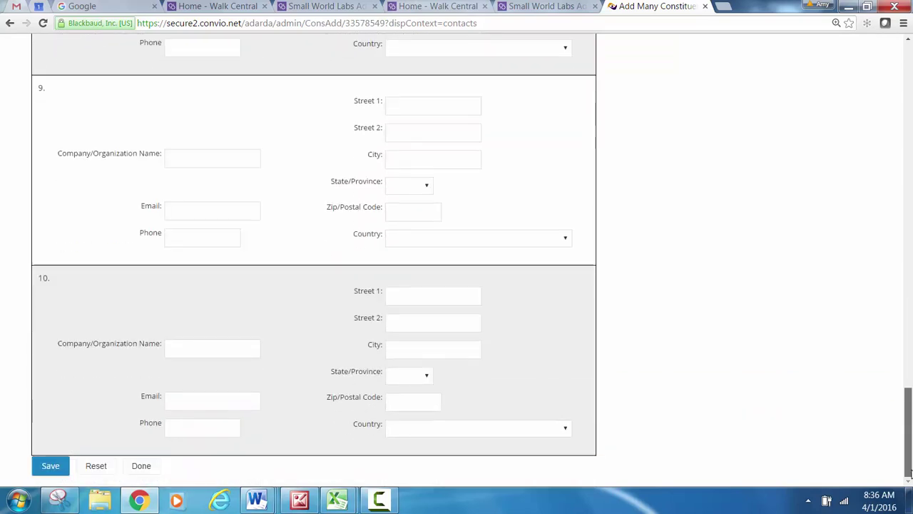
pyautogui.click(43, 466)
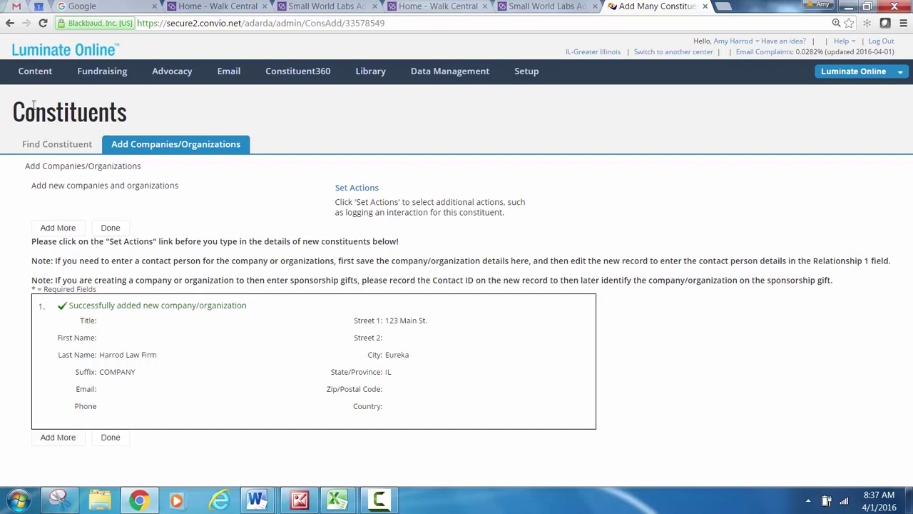
# Search the constituents for the last name Harrod Law Firm and view the company's profile.
pyautogui.moveTo(274, 68)
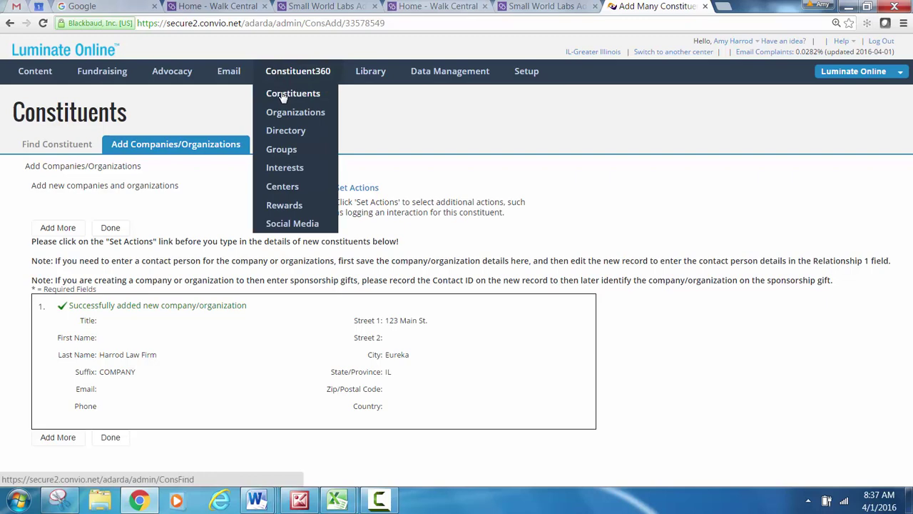
pyautogui.click(282, 98)
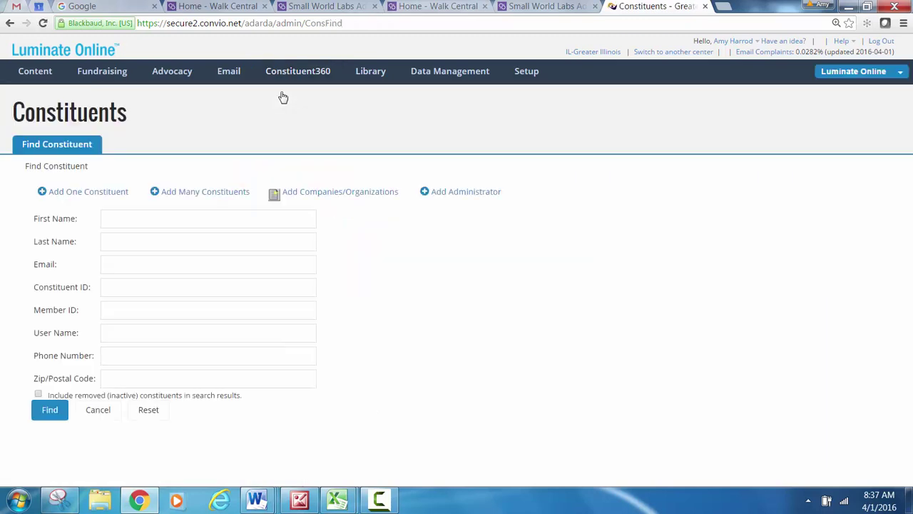
pyautogui.click(123, 242)
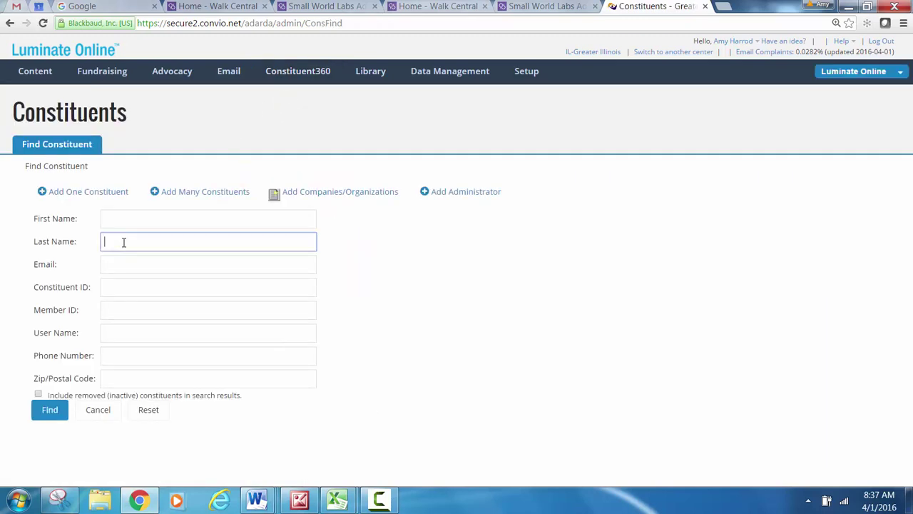
pyautogui.write('Harrod Law Firm')
pyautogui.click(50, 410)
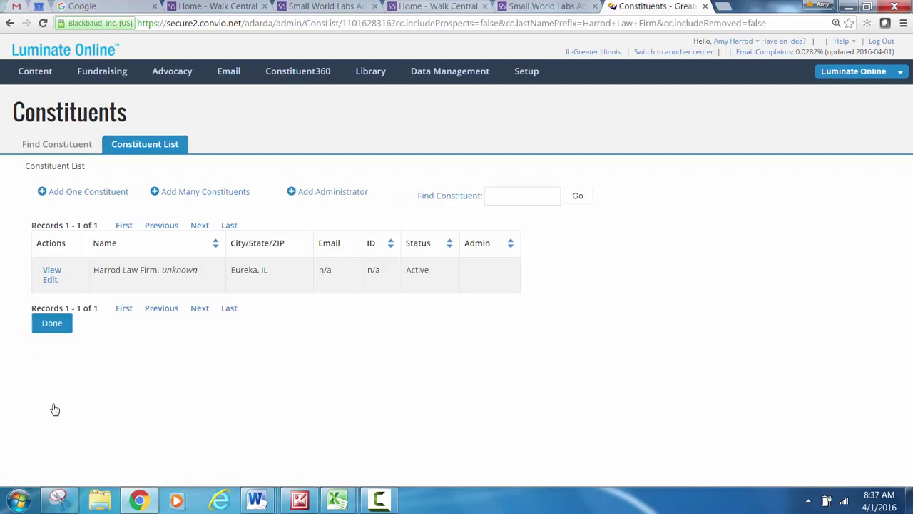
pyautogui.click(50, 271)
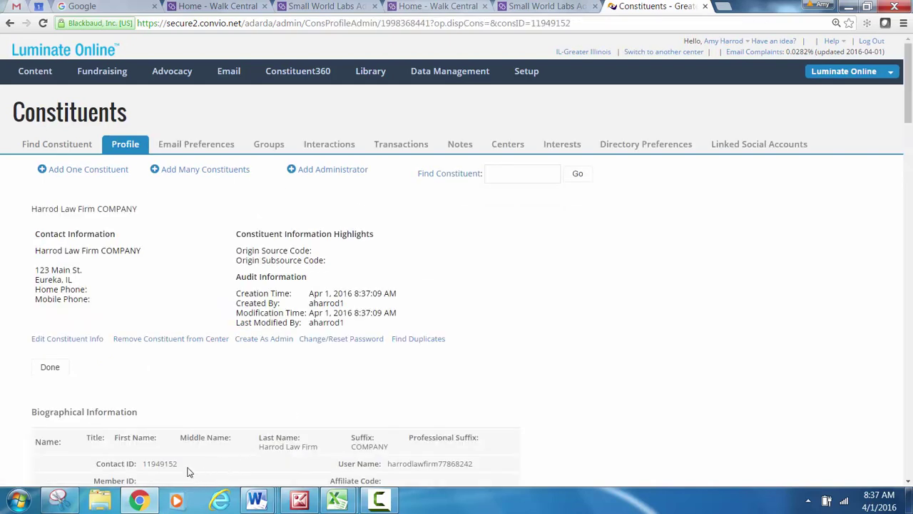
# Copy the contact ID from Harrod Law Firm's biographical information.
pyautogui.moveTo(182, 465); pyautogui.dragTo(142, 463)
pyautogui.rightClick(157, 462)
pyautogui.click(178, 400)
# Go back to the TeamRaiser list and open the 2016 Walk event's event gifts for management.
pyautogui.moveTo(86, 74)
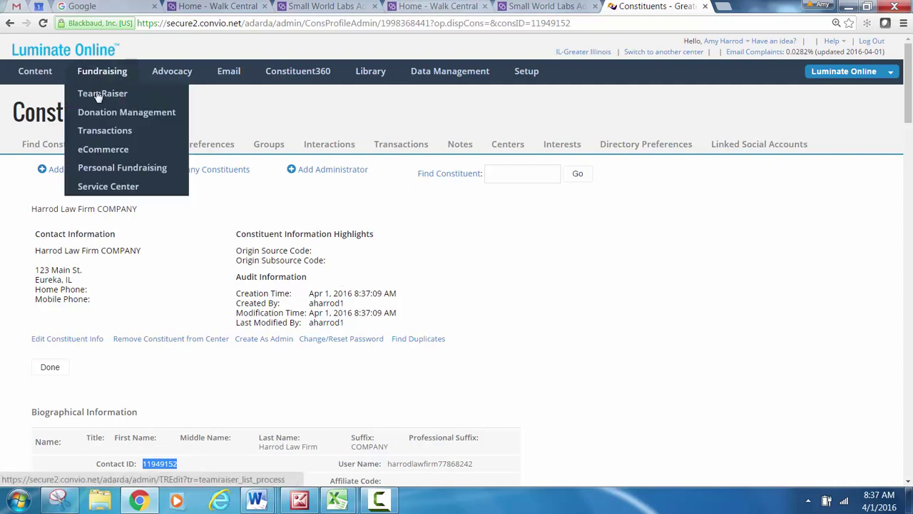
pyautogui.click(98, 97)
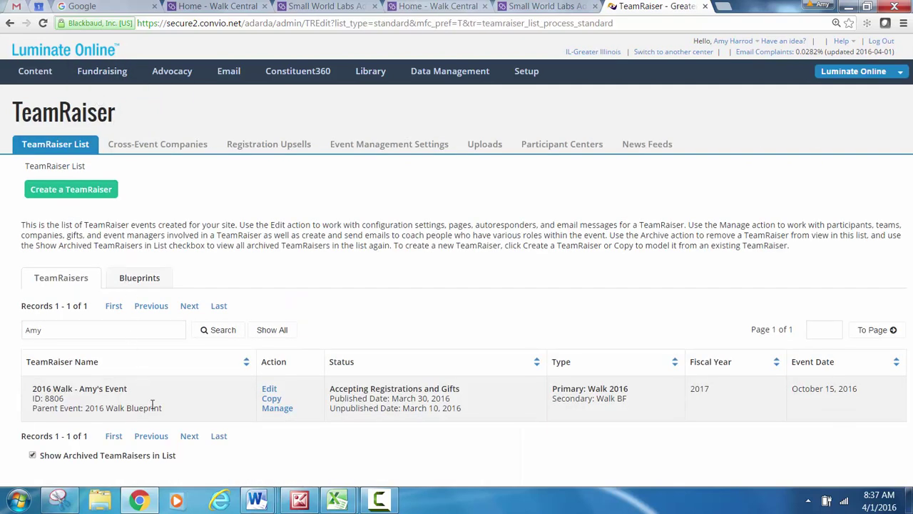
pyautogui.click(276, 408)
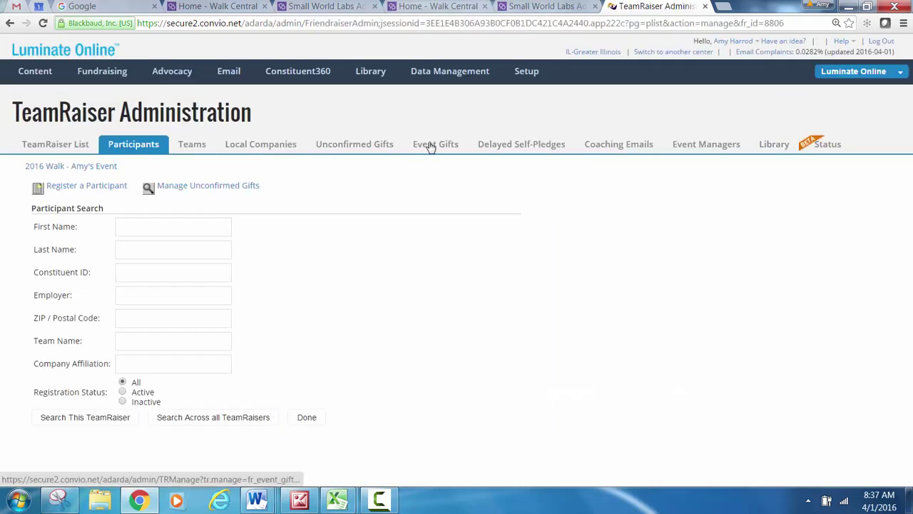
pyautogui.click(431, 146)
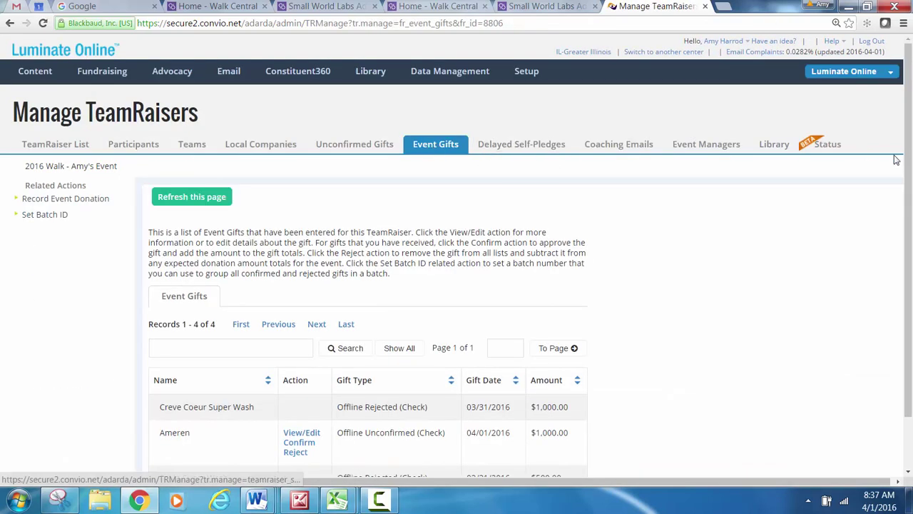
# Start recording an event donation and select Harrod Law Firm as the existing donor by searching for the copied constituent ID.
pyautogui.moveTo(910, 158); pyautogui.dragTo(912, 246)
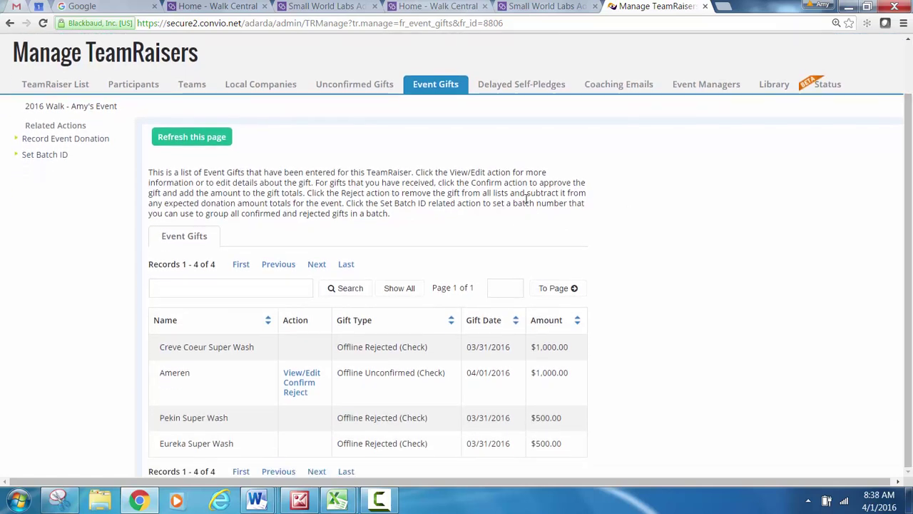
pyautogui.click(98, 140)
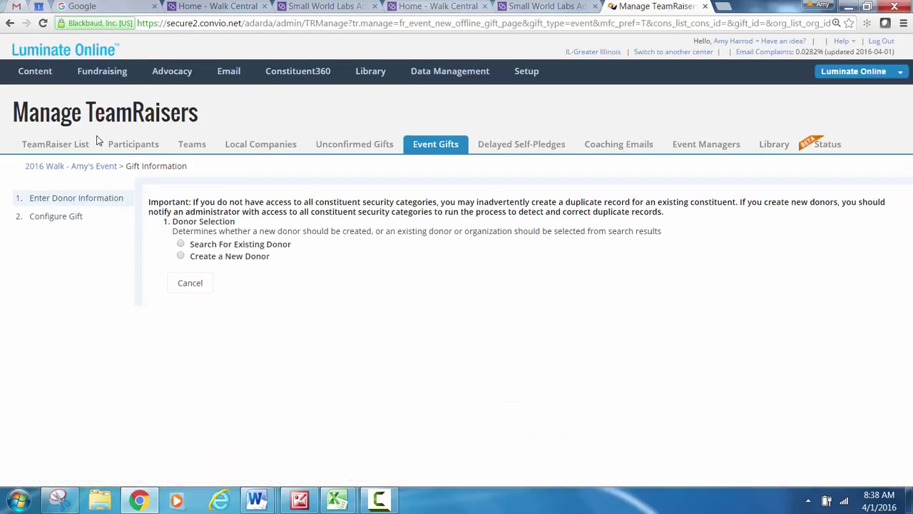
pyautogui.click(180, 244)
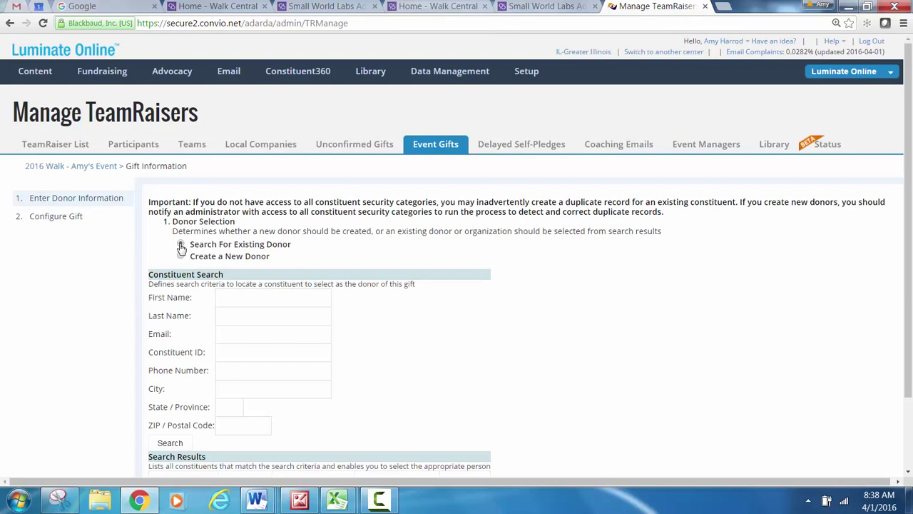
pyautogui.click(226, 352)
pyautogui.hotkey('ctrl', 'v')
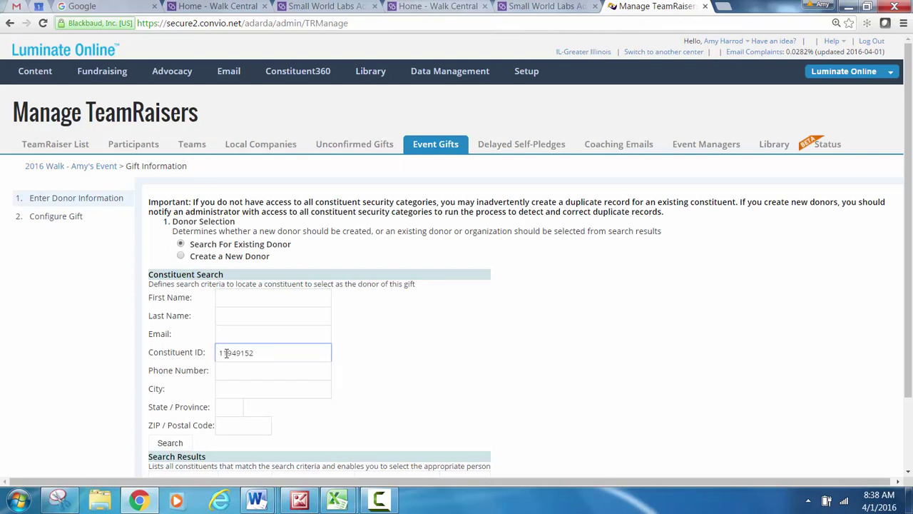
pyautogui.click(161, 443)
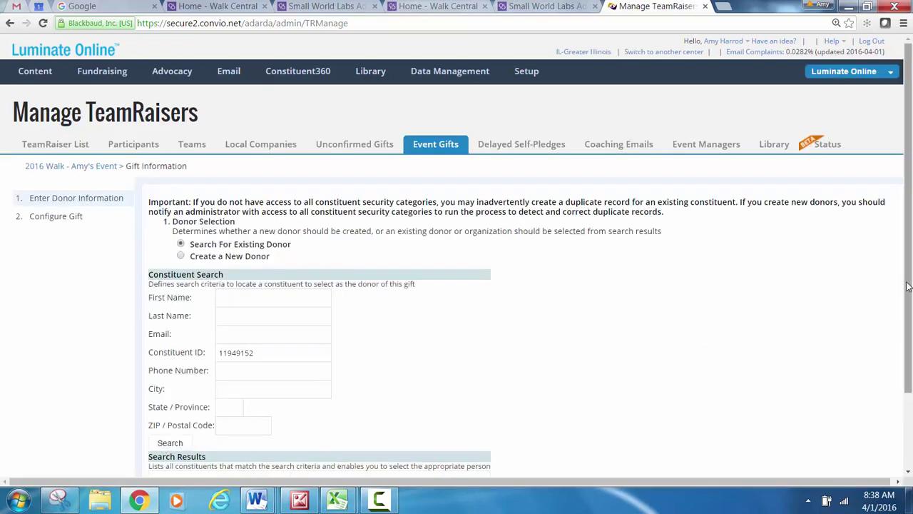
pyautogui.moveTo(909, 287); pyautogui.dragTo(894, 340)
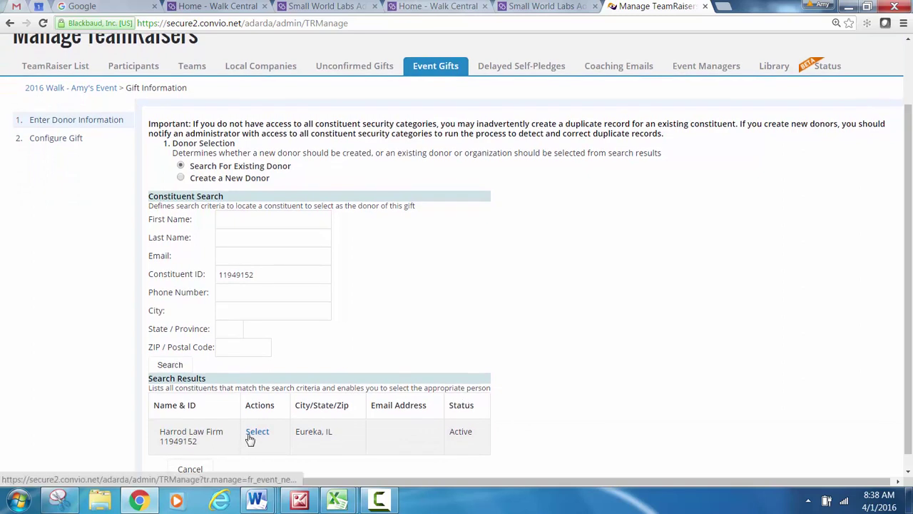
pyautogui.click(252, 435)
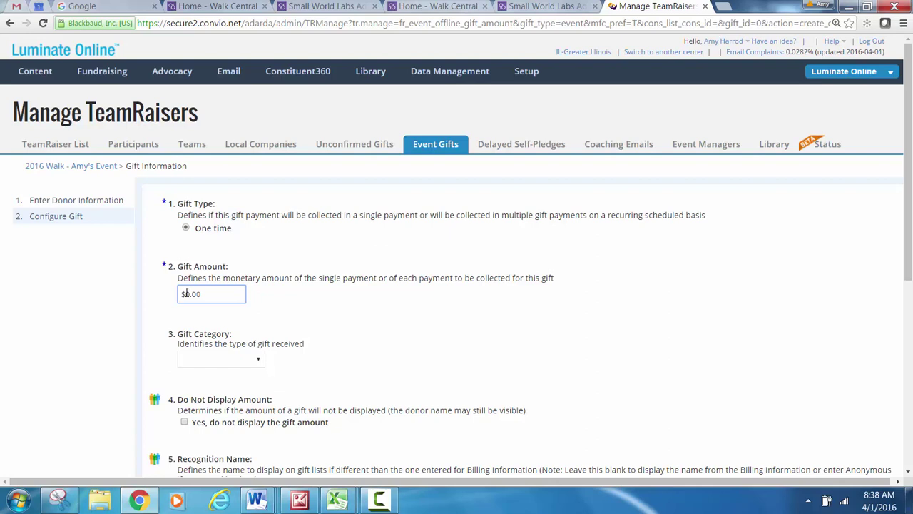
# Set the Harrod Law Firm gift's amount to $1000.00 and its category to Sponsorship.
pyautogui.write('00.0')
pyautogui.click(260, 362)
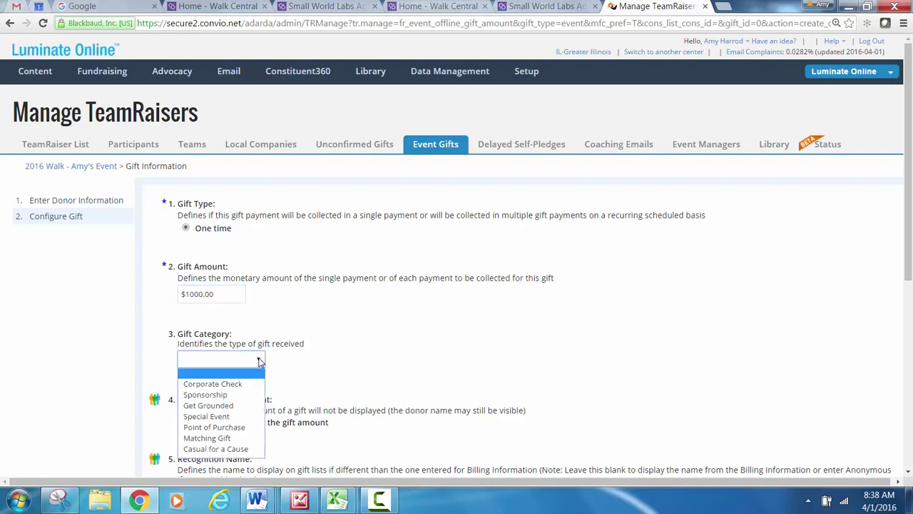
pyautogui.click(228, 400)
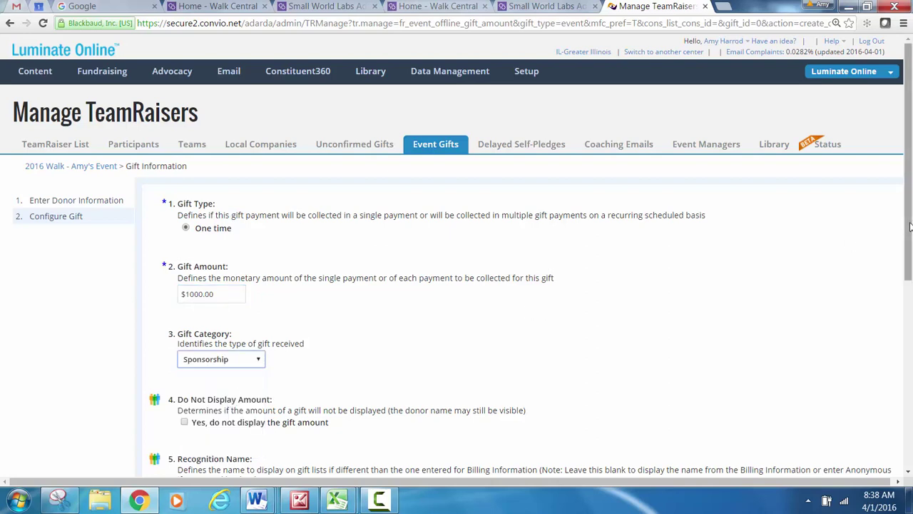
# Set the payment method to Check and the payment status to Unconfirmed, and process the Harrod Law Firm gift.
pyautogui.moveTo(908, 227); pyautogui.dragTo(911, 402)
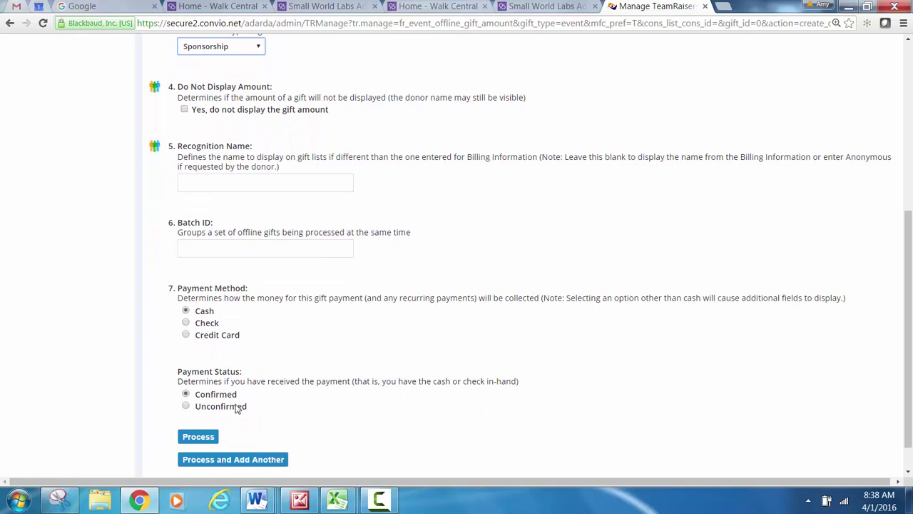
pyautogui.click(185, 323)
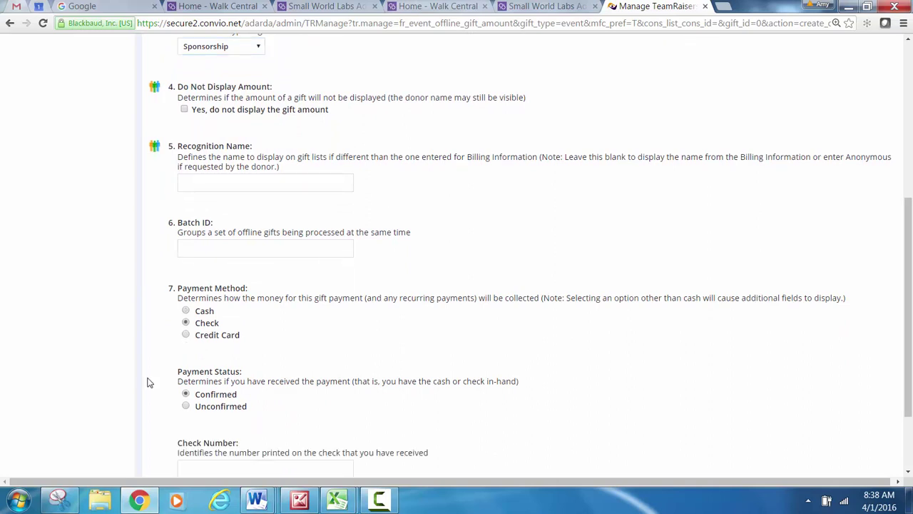
pyautogui.click(186, 406)
pyautogui.moveTo(909, 276); pyautogui.dragTo(912, 306)
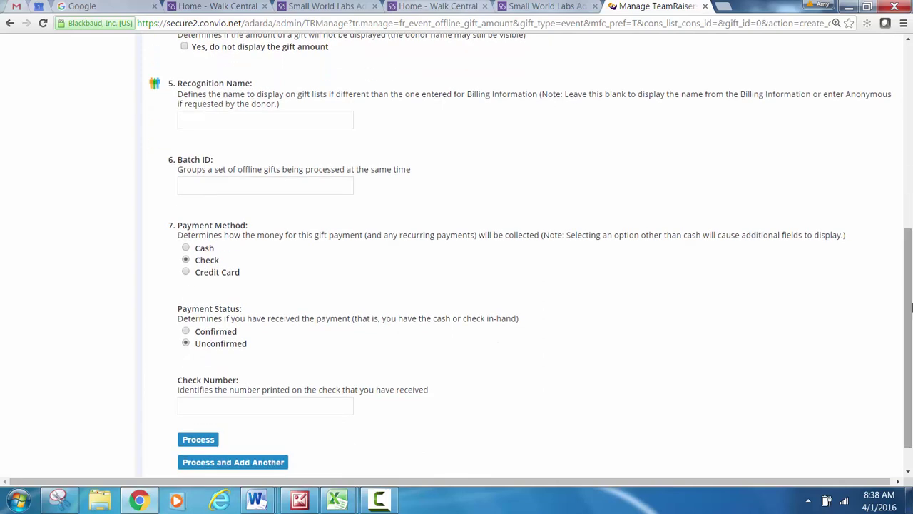
pyautogui.click(198, 439)
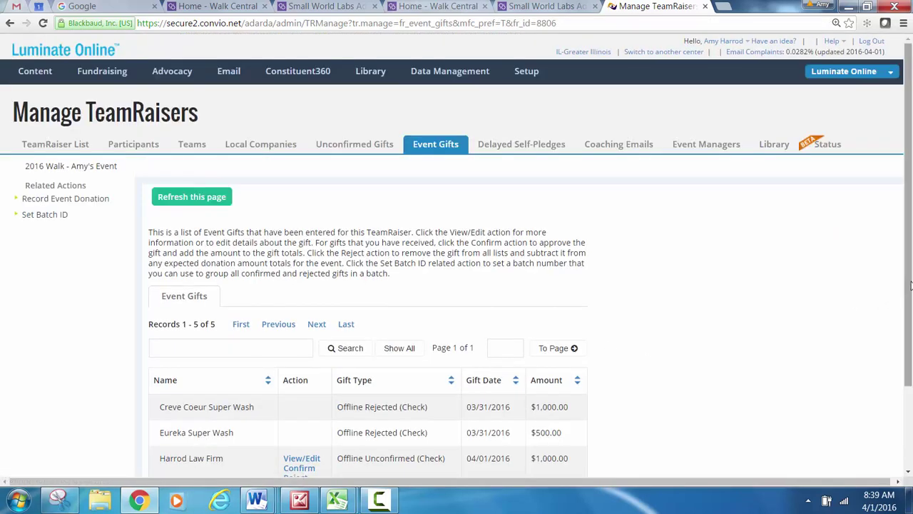
pyautogui.moveTo(910, 285); pyautogui.dragTo(910, 347)
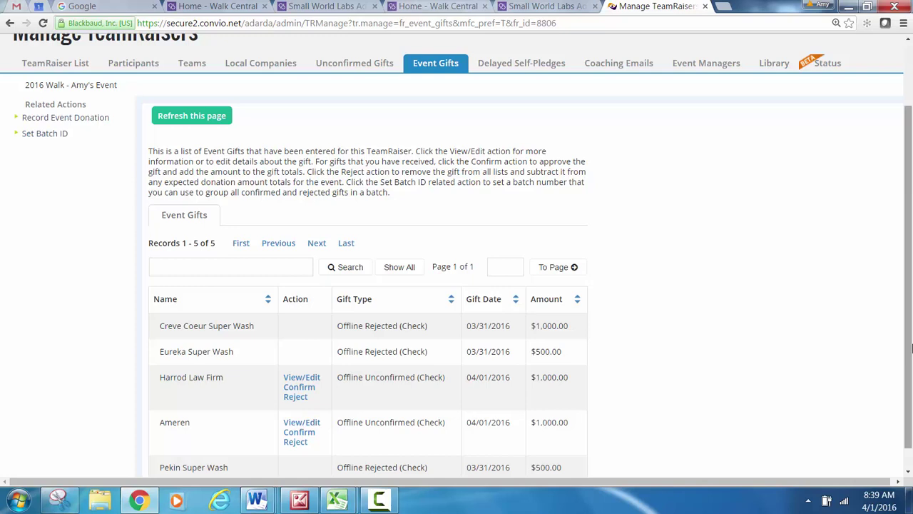
# Reject the unconfirmed $1,000.00 Harrod Law Firm gift in the event gifts list.
pyautogui.click(292, 401)
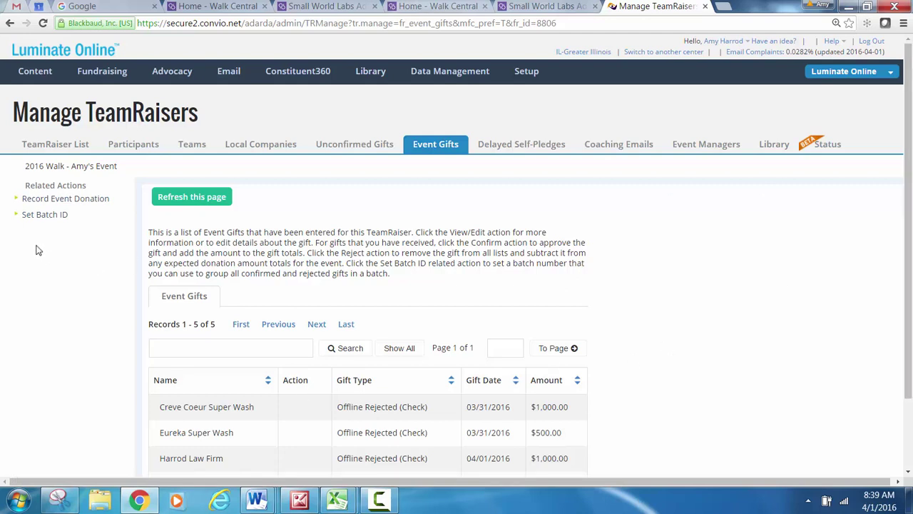
# Start recording another event donation and select Harrod Law Firm as the existing donor by searching for its constituent ID.
pyautogui.click(92, 200)
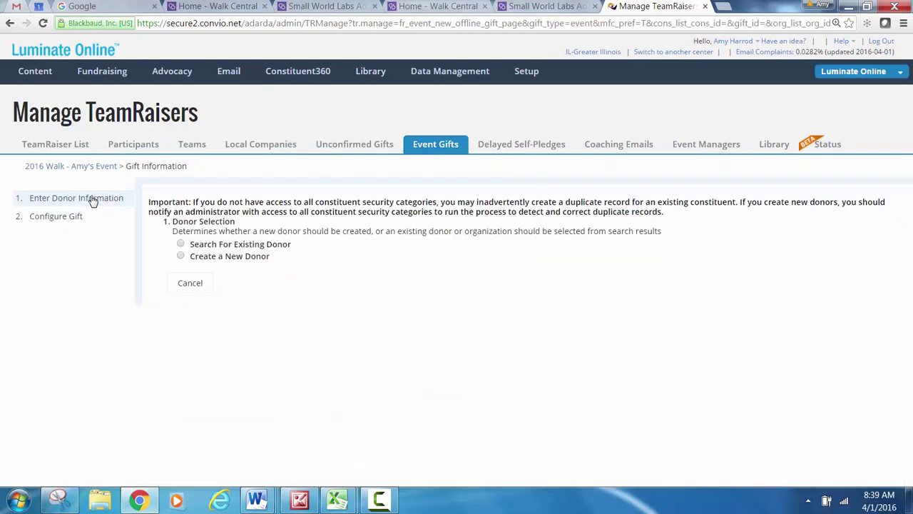
pyautogui.click(182, 244)
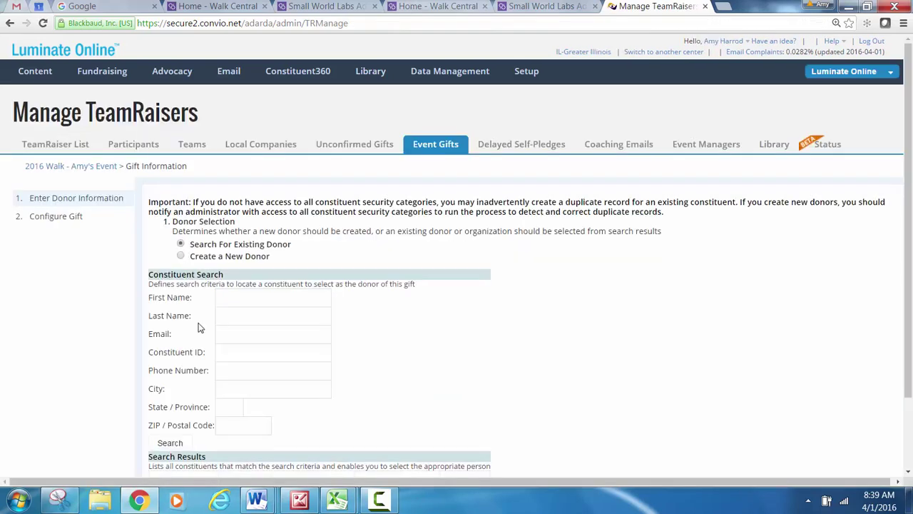
pyautogui.click(230, 352)
pyautogui.write('11949152')
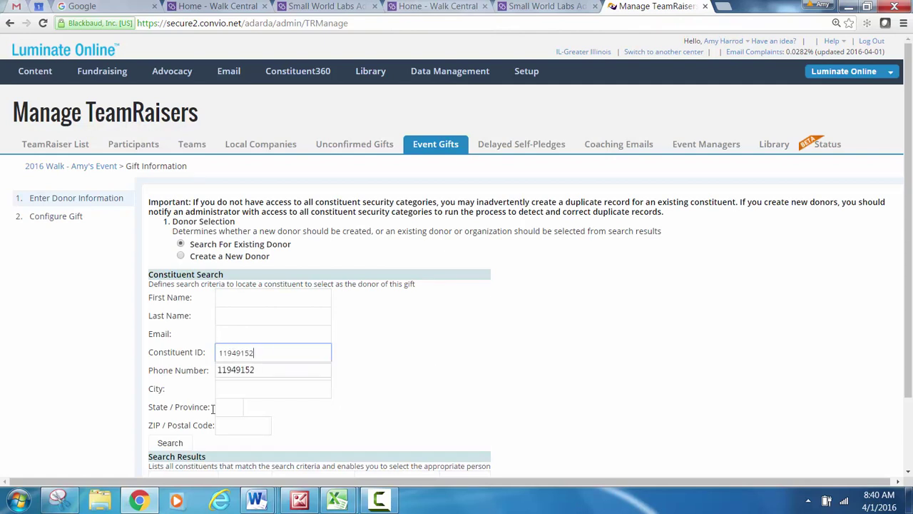
pyautogui.click(170, 443)
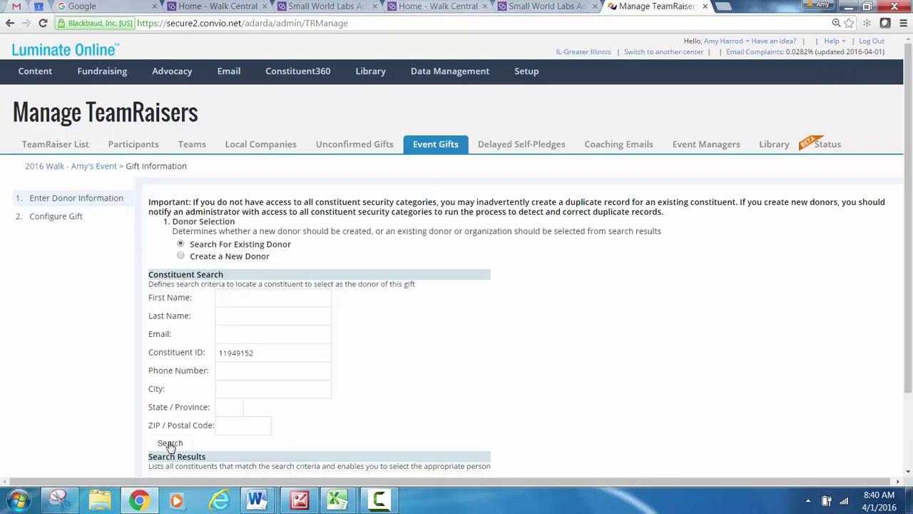
pyautogui.moveTo(908, 220); pyautogui.dragTo(908, 284)
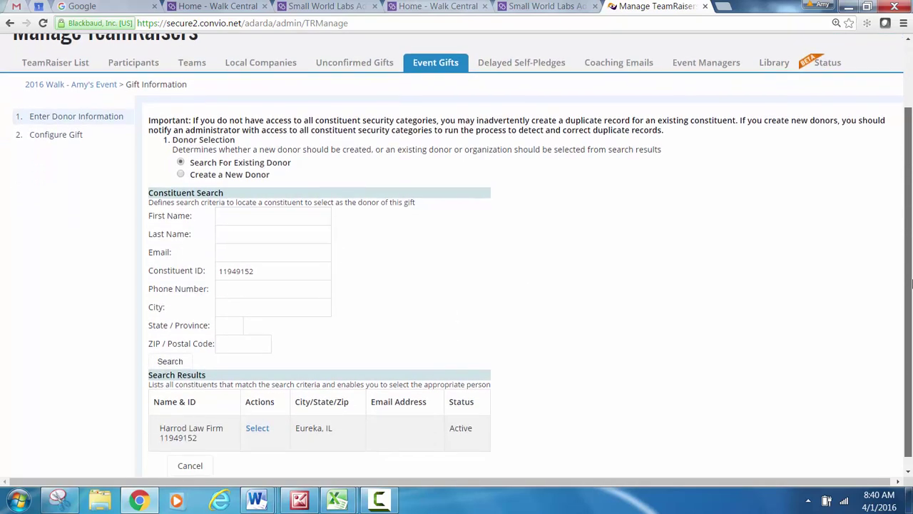
pyautogui.click(255, 428)
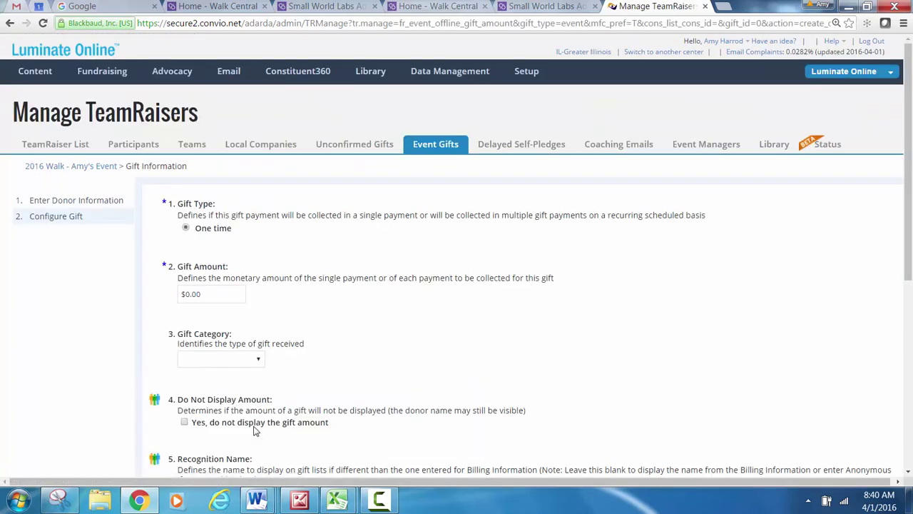
# Set the new Harrod Law Firm gift's amount to $500.00 and its category to Sponsorship.
pyautogui.click(186, 294)
pyautogui.write('1')
pyautogui.write('0')
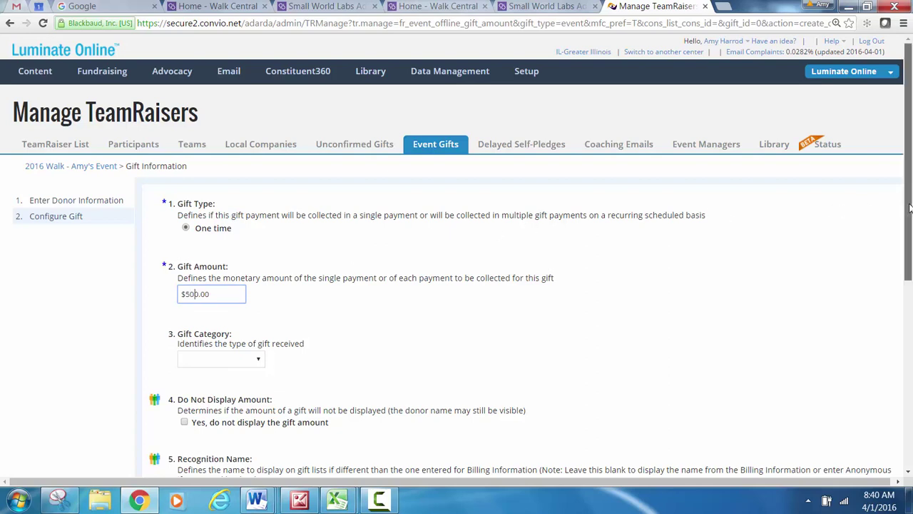
pyautogui.moveTo(909, 214); pyautogui.dragTo(910, 245)
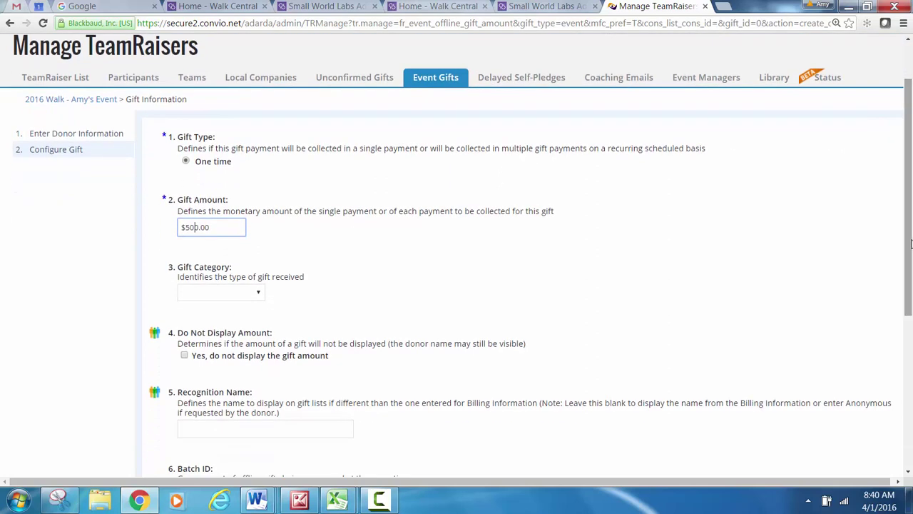
pyautogui.click(258, 296)
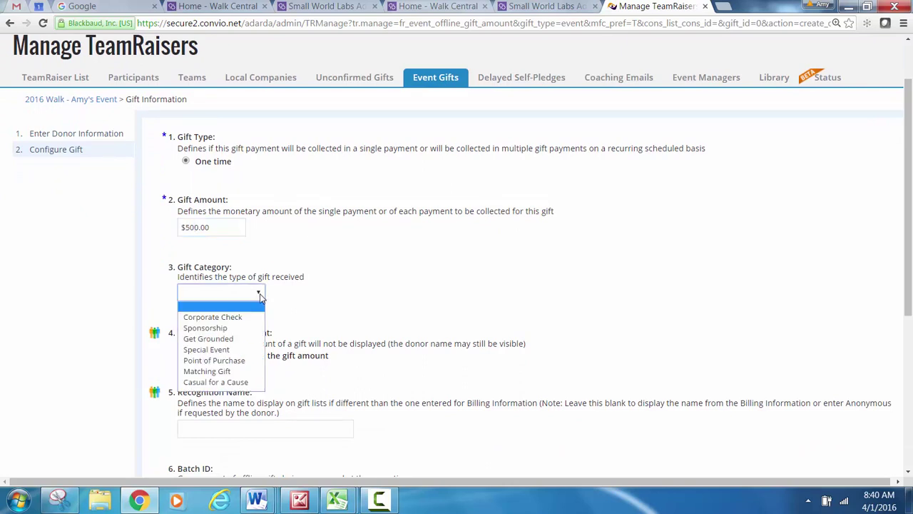
pyautogui.click(222, 331)
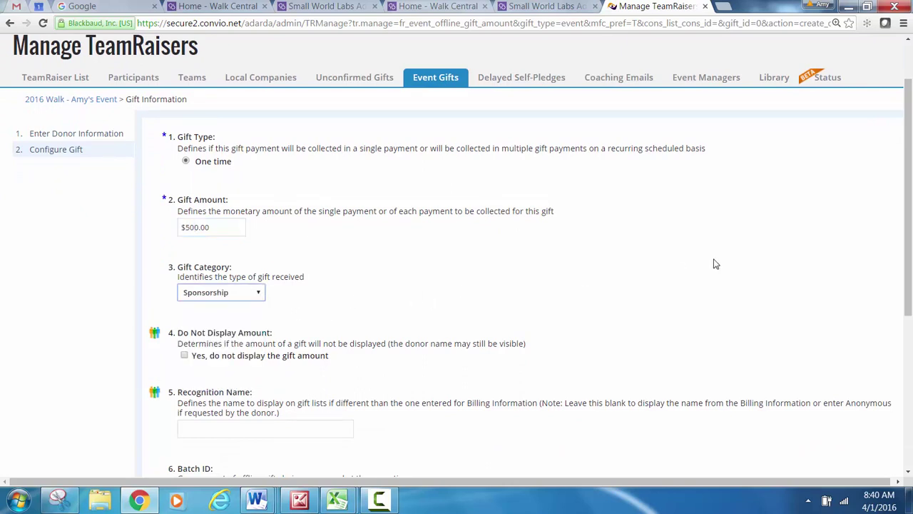
# Try Credit Card as the gift's payment method, and return to the event gifts list without processing the gift.
pyautogui.moveTo(905, 221); pyautogui.dragTo(911, 332)
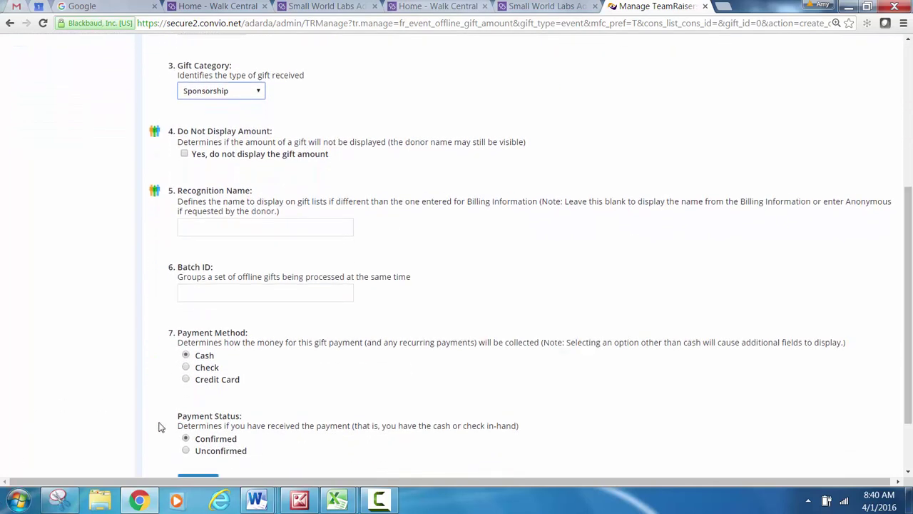
pyautogui.click(187, 379)
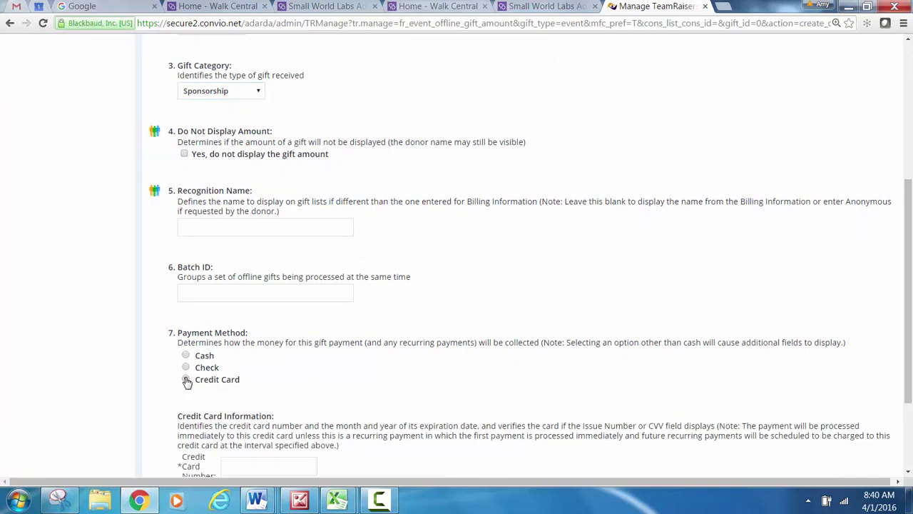
pyautogui.moveTo(910, 276); pyautogui.dragTo(910, 331)
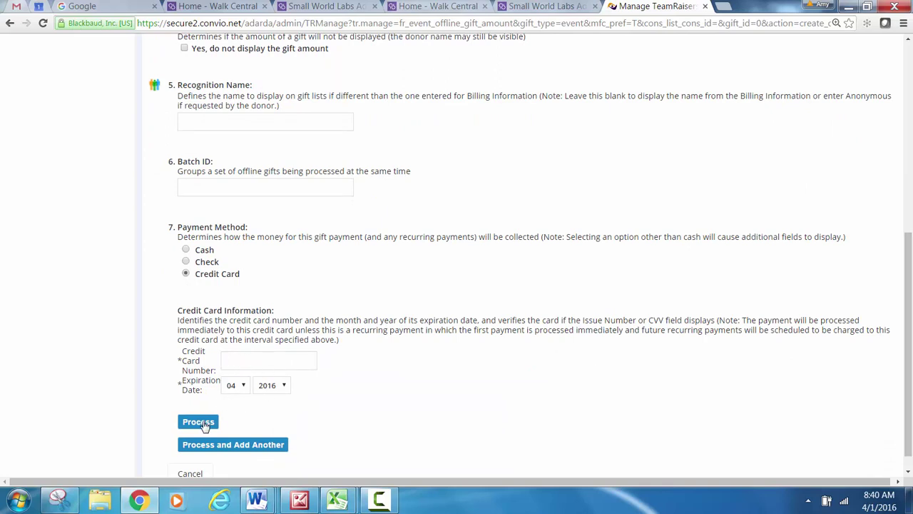
pyautogui.click(8, 23)
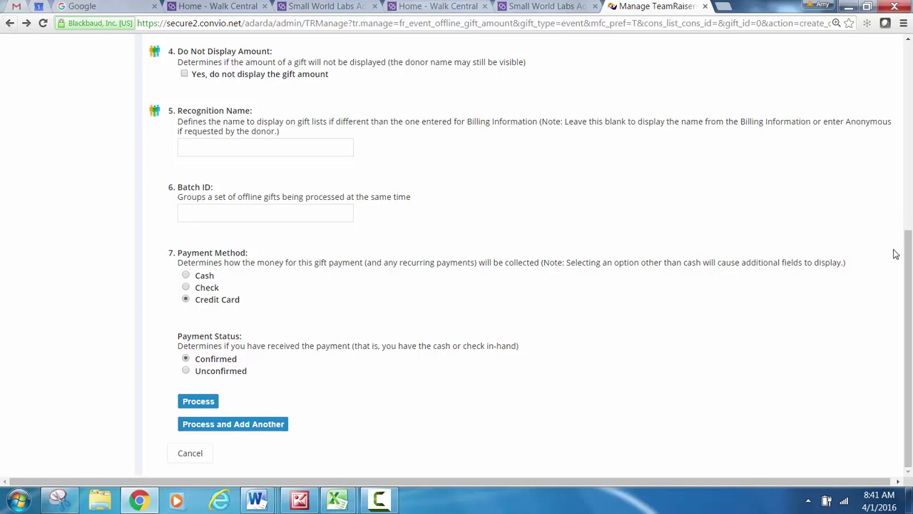
pyautogui.moveTo(909, 254); pyautogui.dragTo(911, 86)
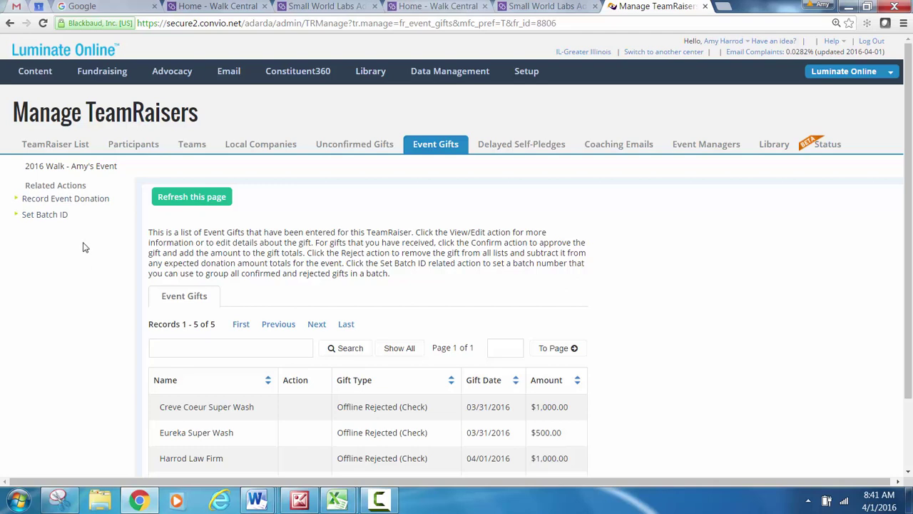
# Begin a new event donation record and choose Harrod Law Firm as the existing donor through a constituent ID search.
pyautogui.click(79, 203)
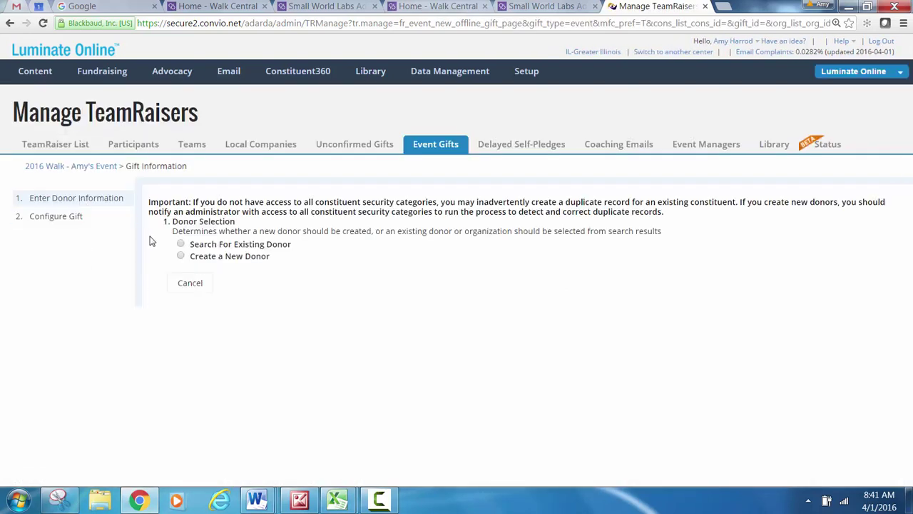
pyautogui.click(181, 245)
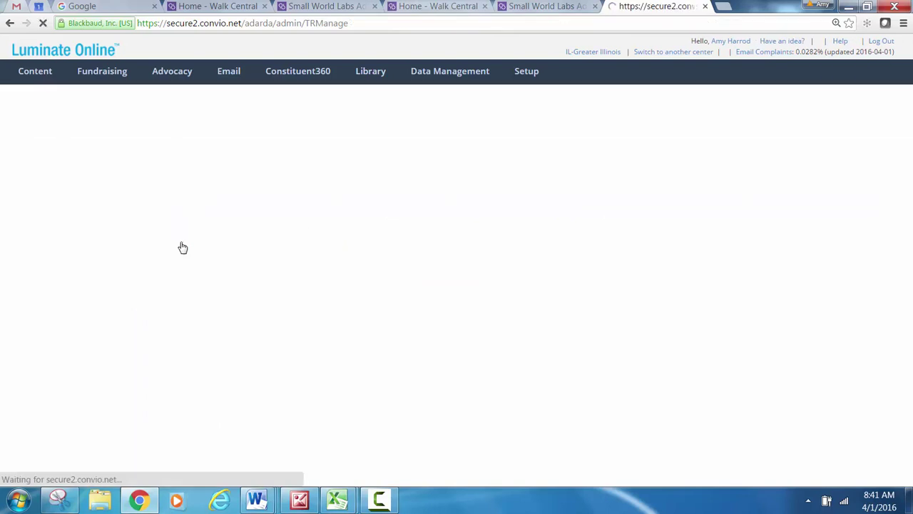
pyautogui.click(234, 354)
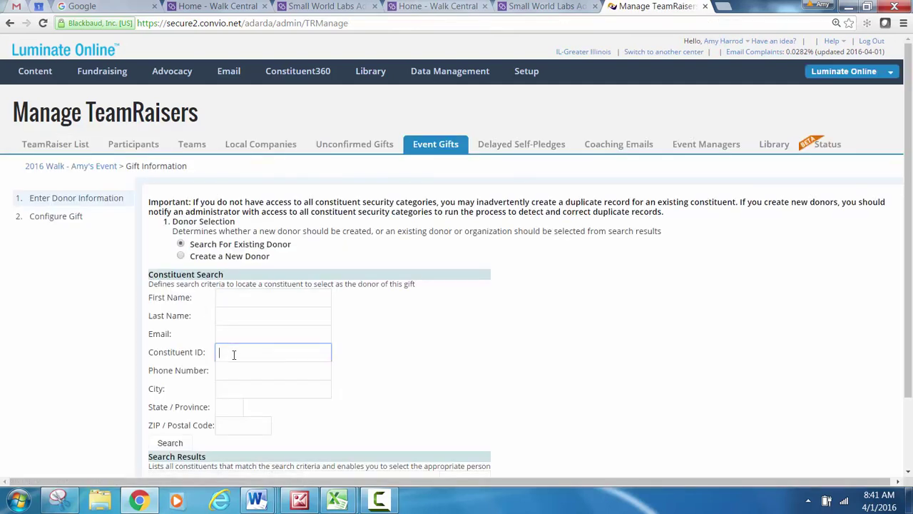
pyautogui.write('11949152')
pyautogui.click(169, 443)
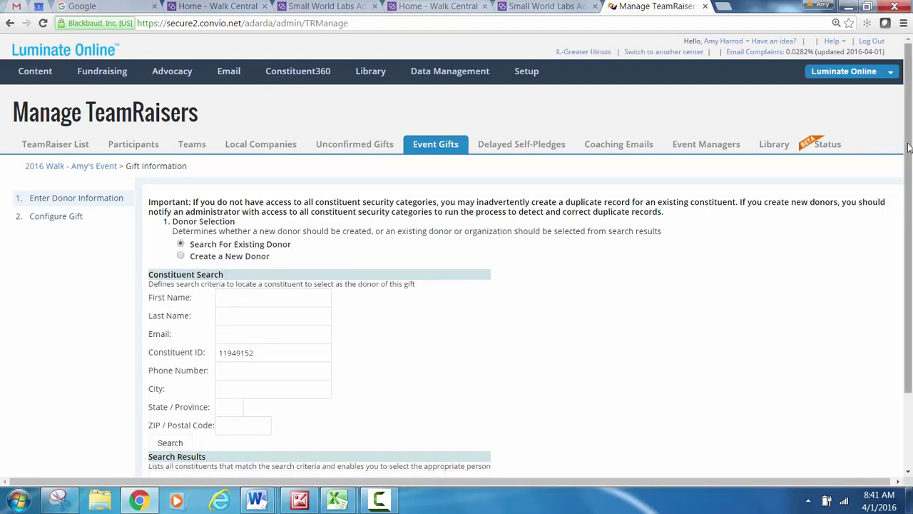
pyautogui.scroll(-2, 908, 147)
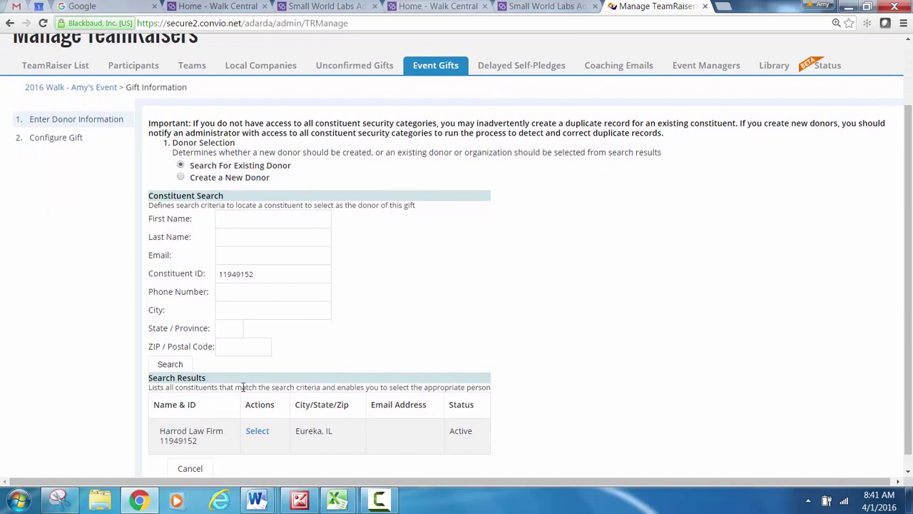
pyautogui.click(257, 431)
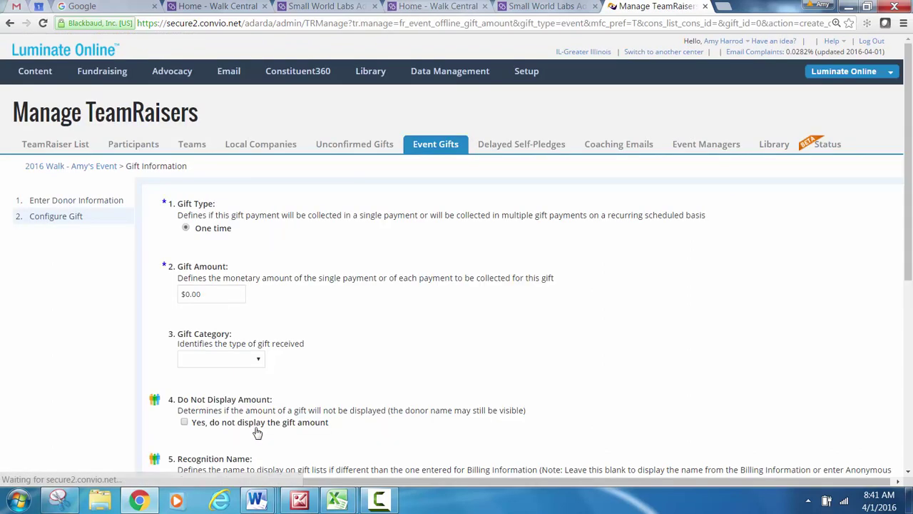
# Set the gift amount to $500.00 and the gift category to Sponsorship.
pyautogui.click(185, 294)
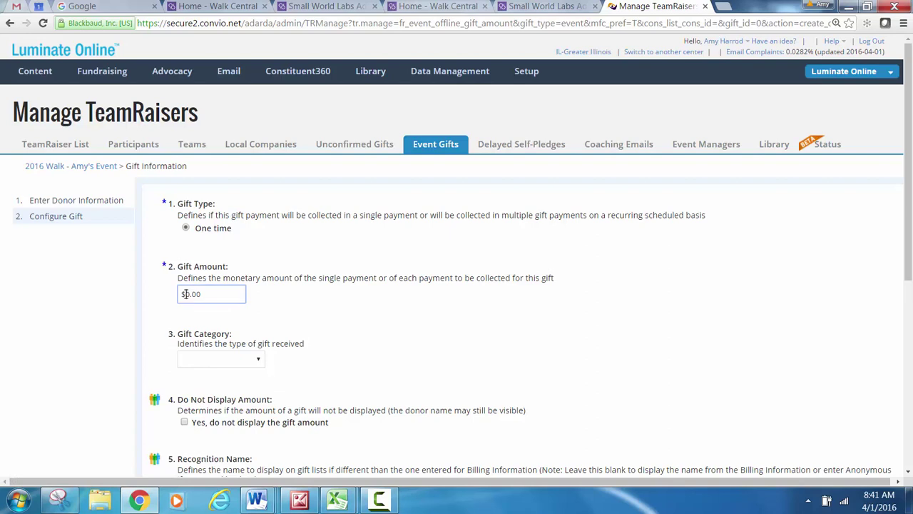
pyautogui.write('500')
pyautogui.click(255, 360)
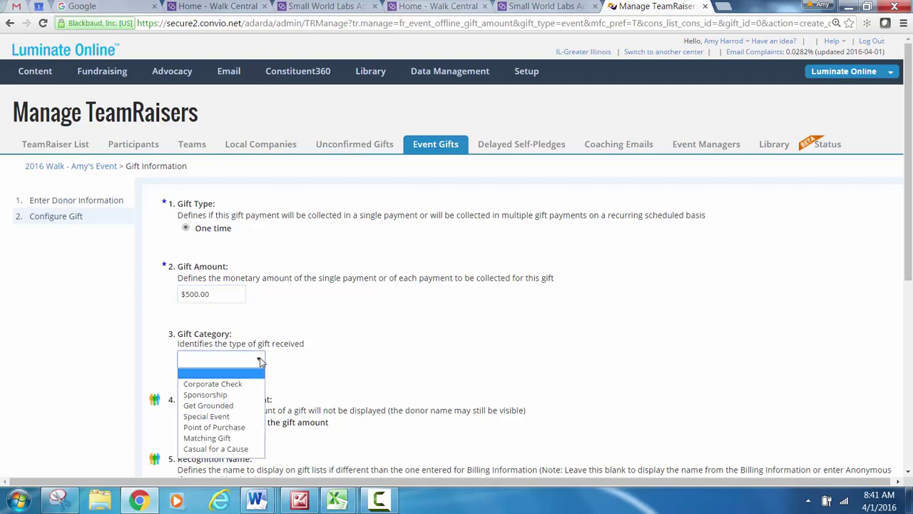
pyautogui.click(232, 395)
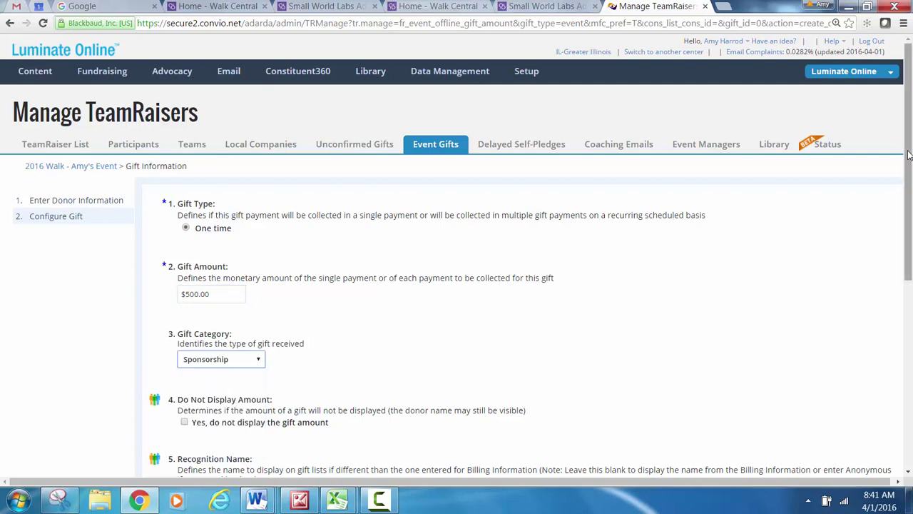
# Set the payment method to Check and the payment status to Unconfirmed, and process the $500.00 gift.
pyautogui.moveTo(911, 152); pyautogui.dragTo(910, 291)
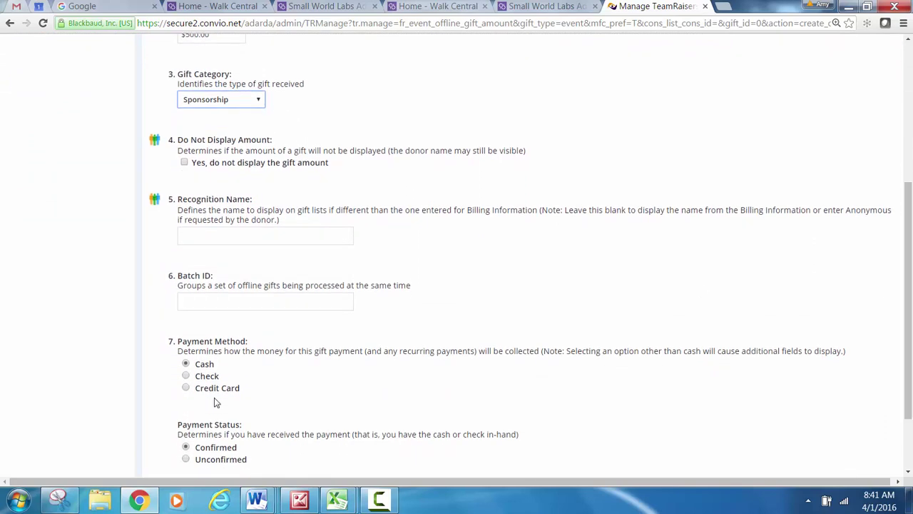
pyautogui.click(188, 377)
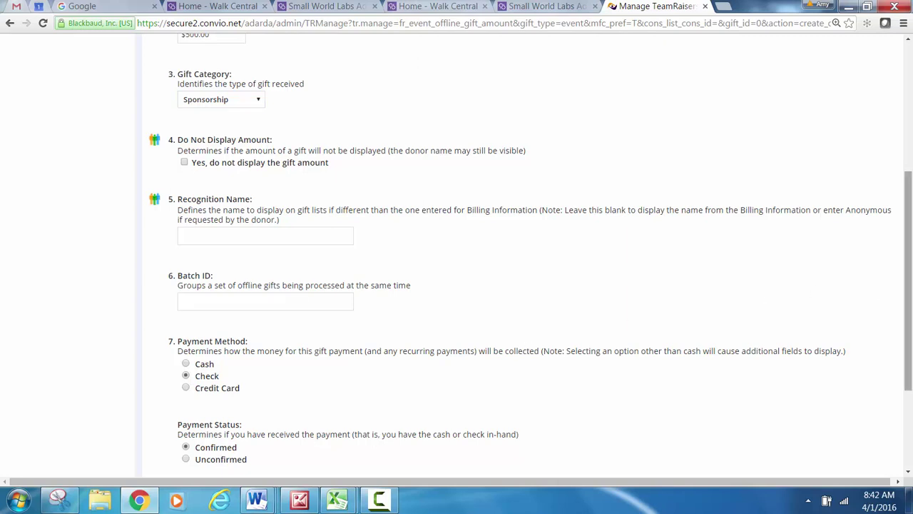
pyautogui.moveTo(907, 285); pyautogui.dragTo(907, 336)
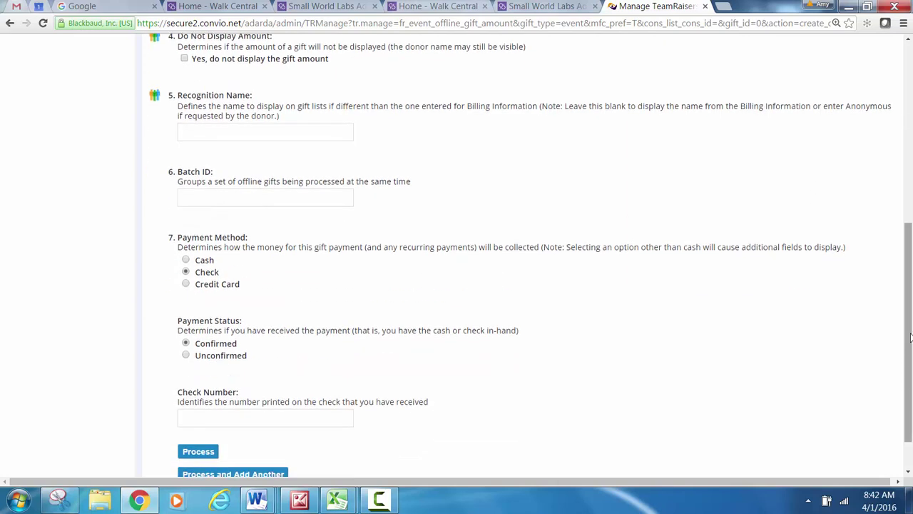
pyautogui.click(184, 356)
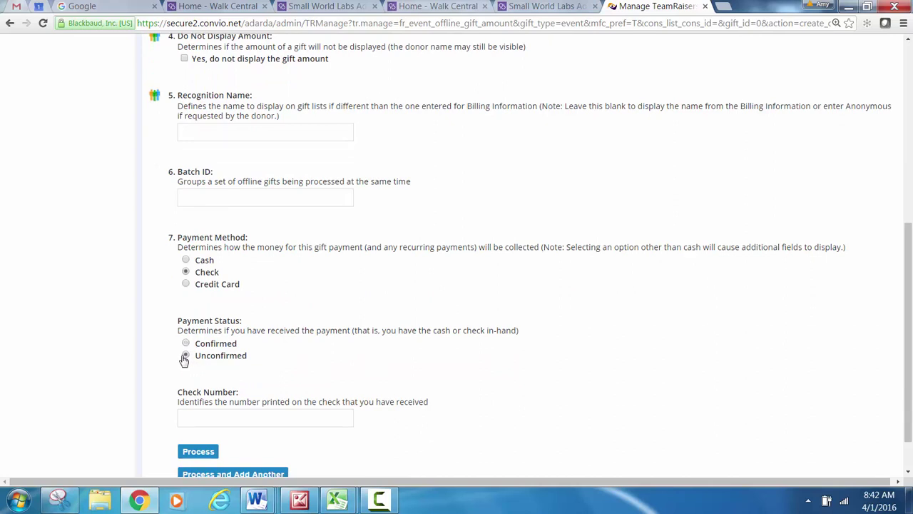
pyautogui.click(198, 453)
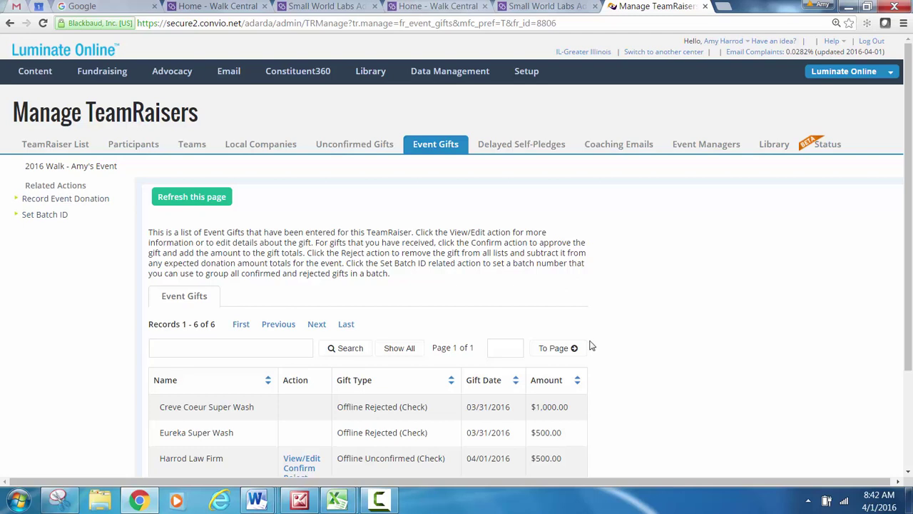
# Open the syndicated reports in Report Writer and look through the list for a Walk sponsorship report.
pyautogui.moveTo(431, 72)
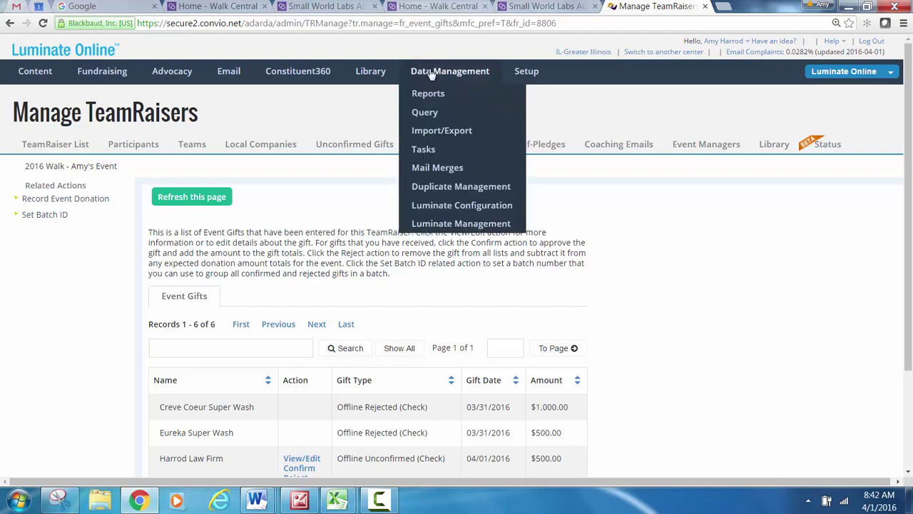
pyautogui.click(428, 93)
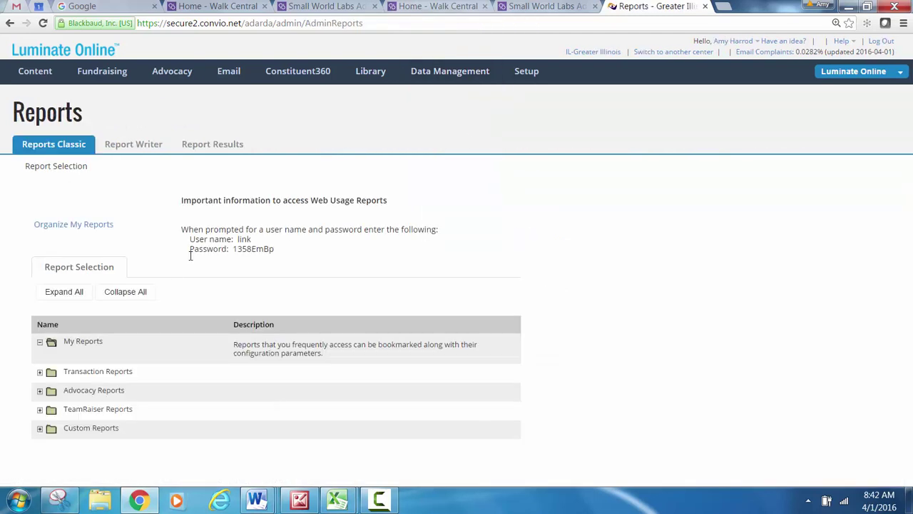
pyautogui.click(133, 144)
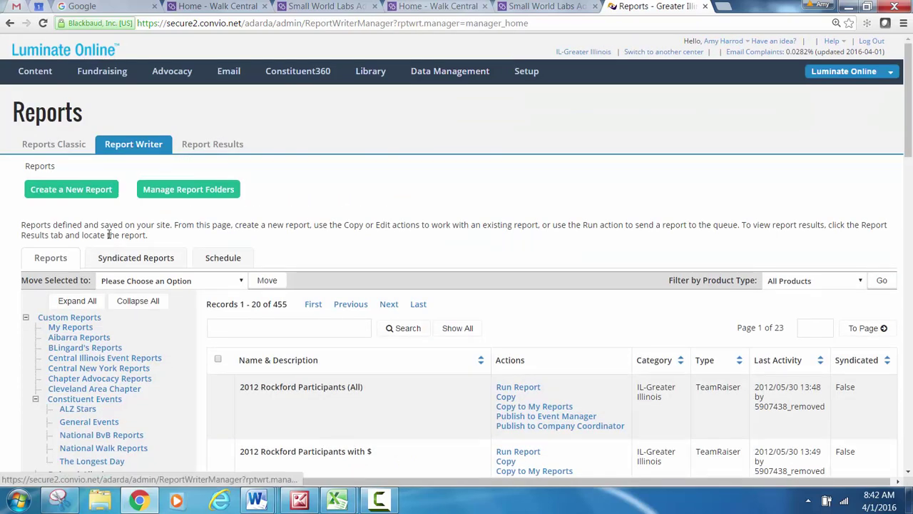
pyautogui.click(126, 259)
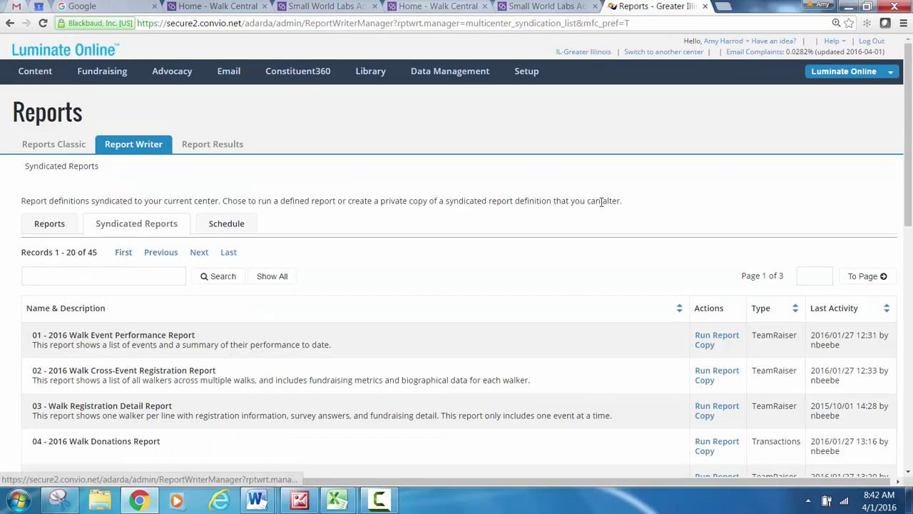
pyautogui.moveTo(910, 117); pyautogui.dragTo(911, 312)
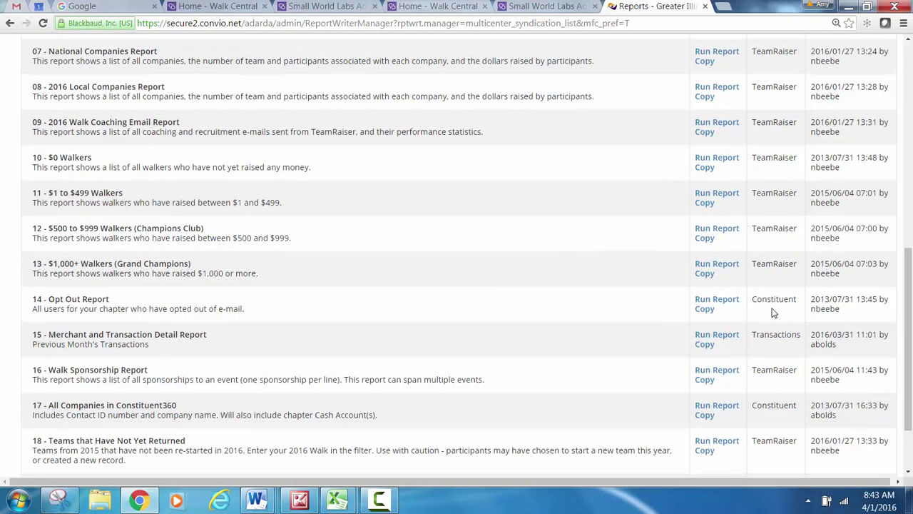
# Start running the Walk Sponsorship Report and set its Event filter to the listed 2016 Walk event.
pyautogui.click(708, 372)
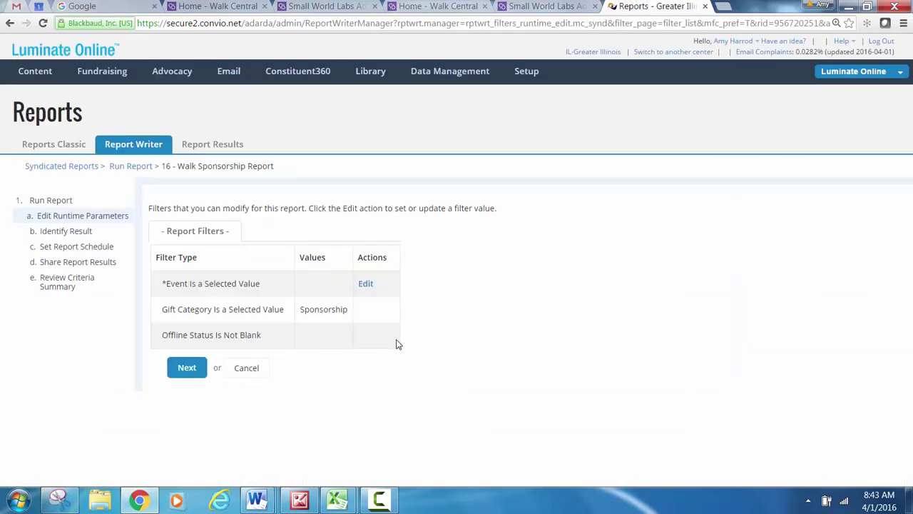
pyautogui.click(367, 286)
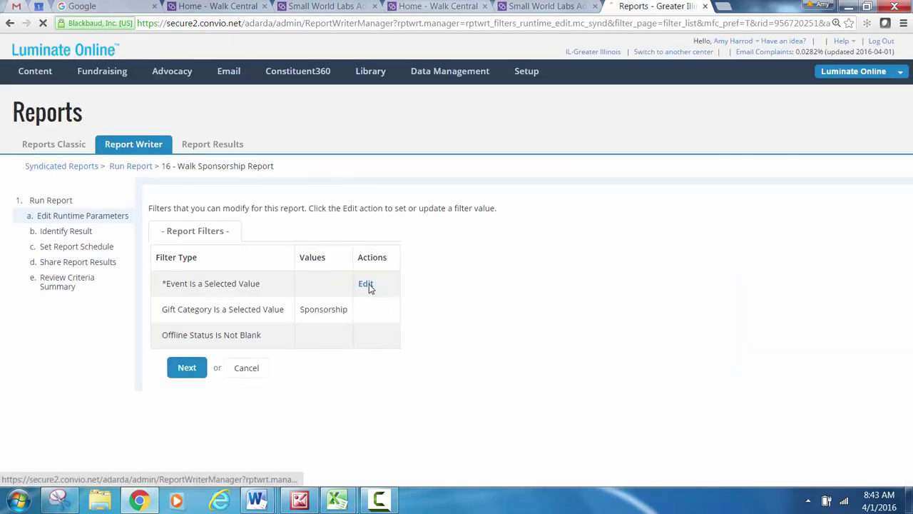
pyautogui.scroll(-1, 473, 311)
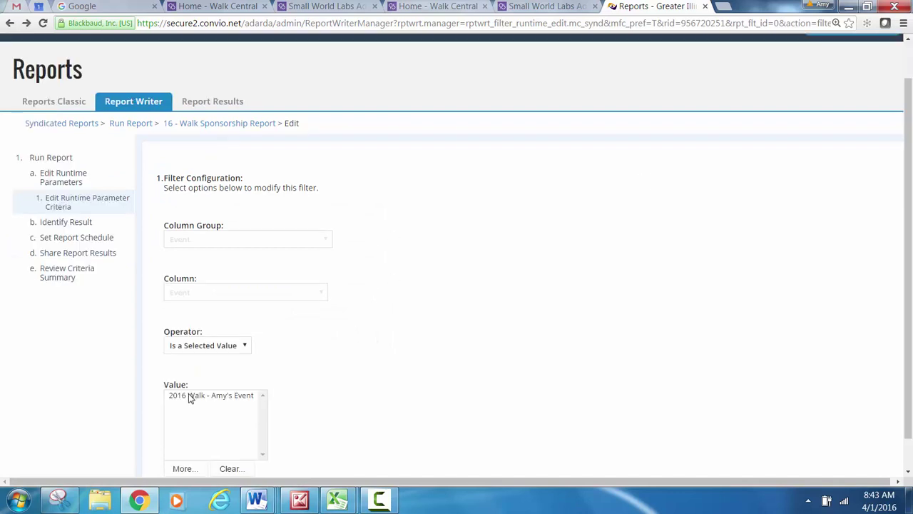
pyautogui.click(190, 397)
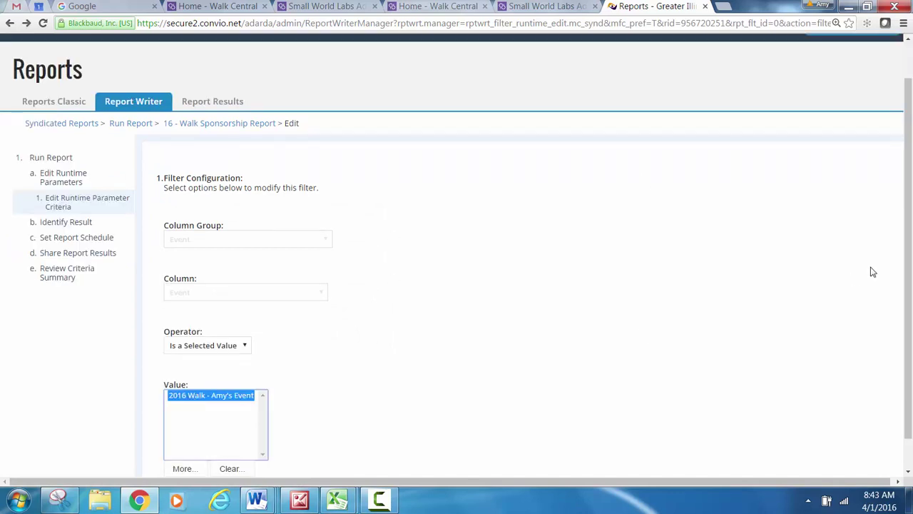
pyautogui.scroll(-1, 901, 264)
pyautogui.click(189, 454)
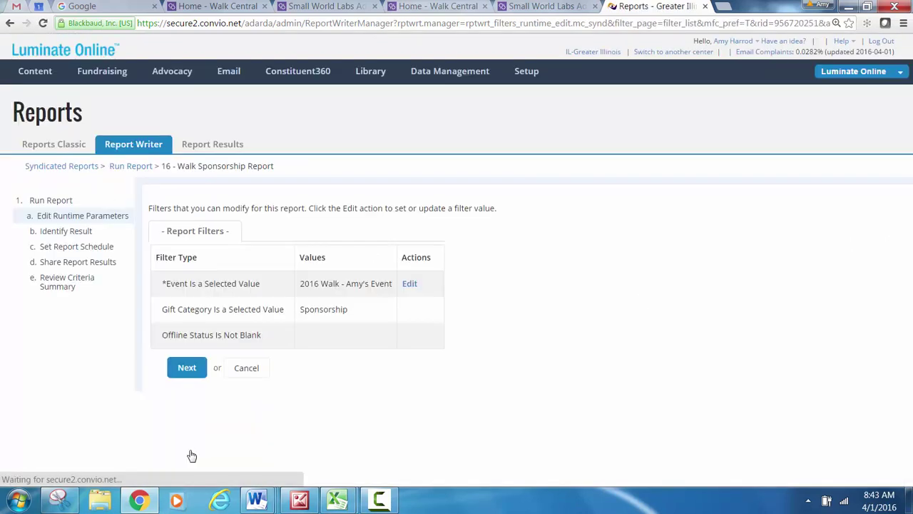
# Accept the report filters and keep the schedule on running the report immediately, without email notification.
pyautogui.click(186, 368)
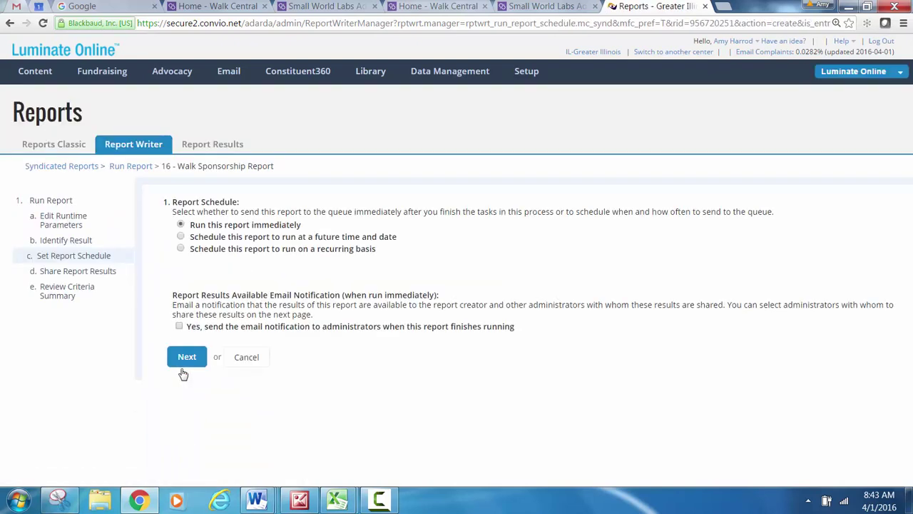
pyautogui.click(184, 359)
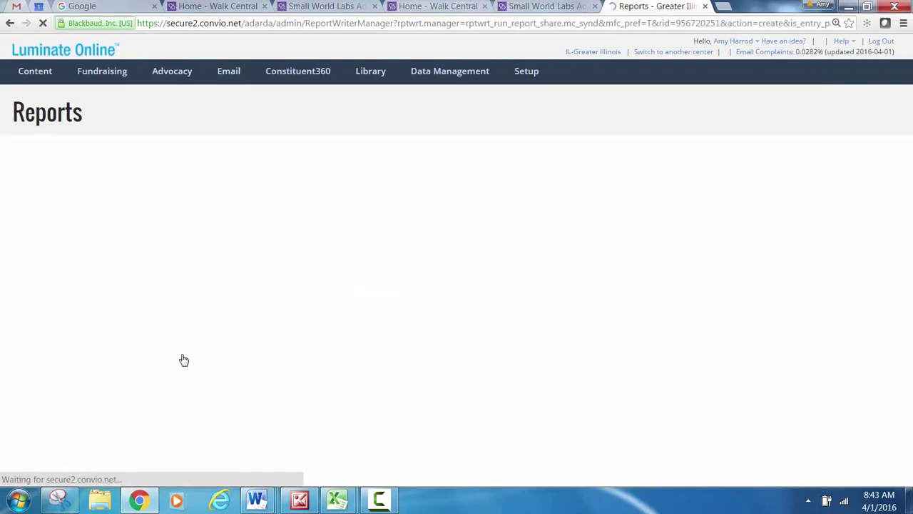